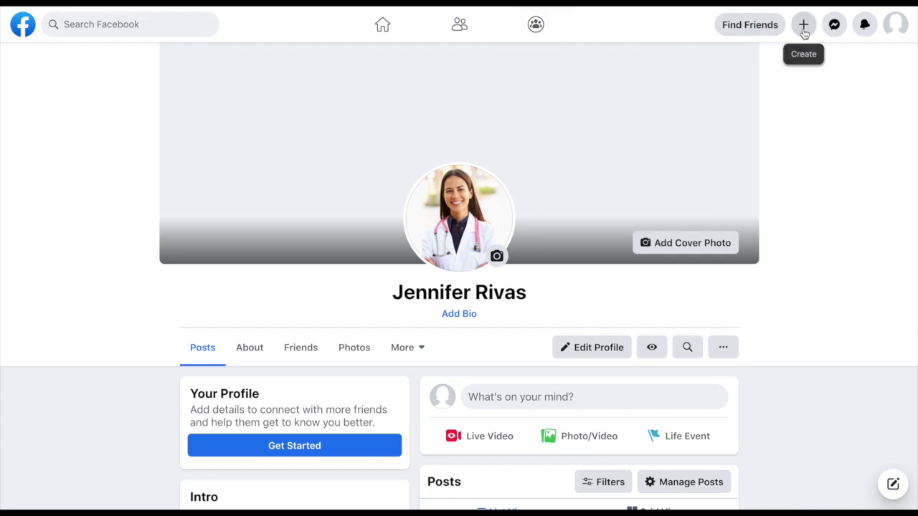
Step: Open Facebook's Create menu from the top bar
left_click(804, 28)
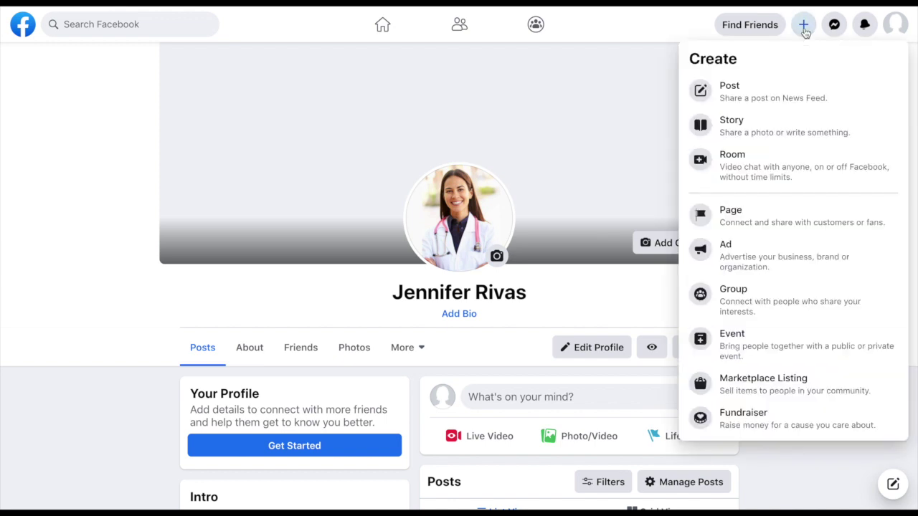
Step: Start a new Page and compare mobile and desktop previews, ending on Desktop Preview
left_click(746, 223)
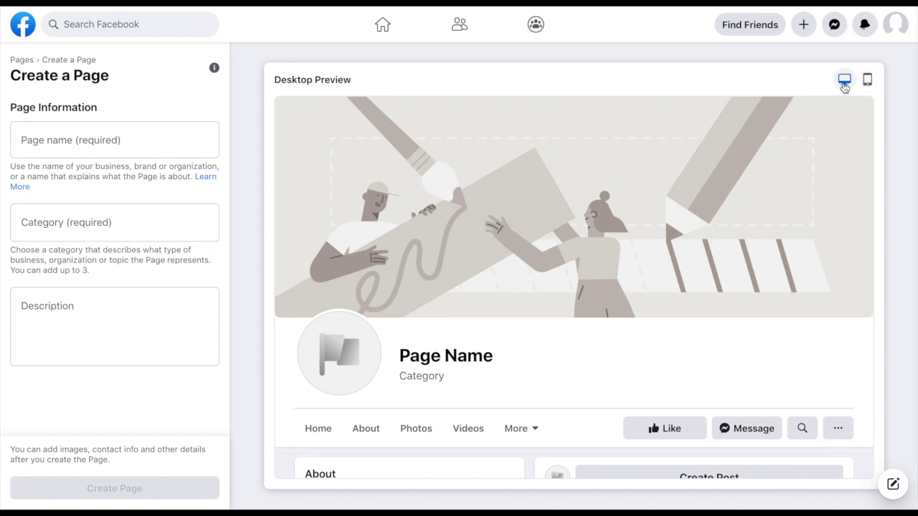
left_click(867, 79)
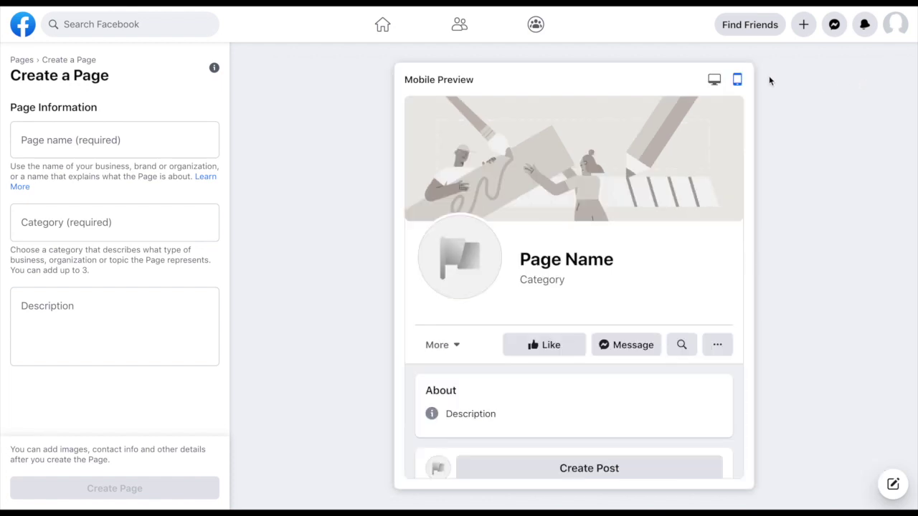
left_click(714, 80)
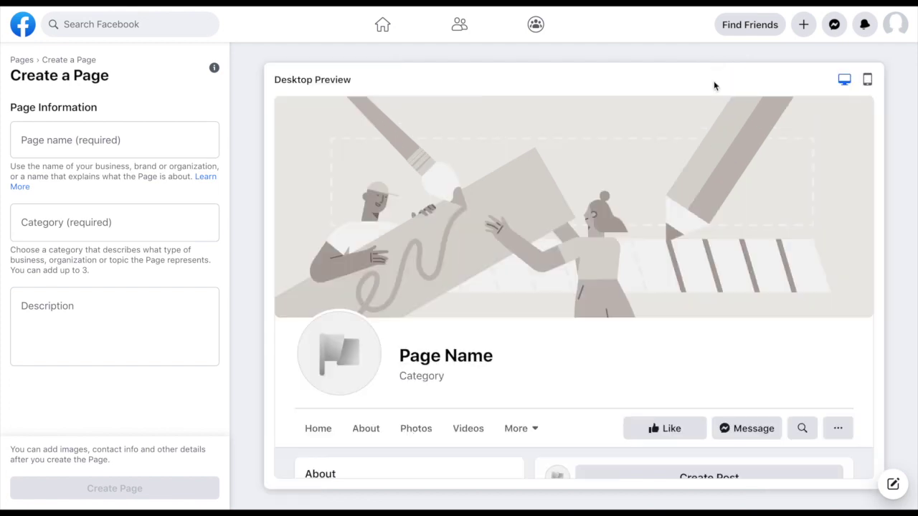
left_click(866, 82)
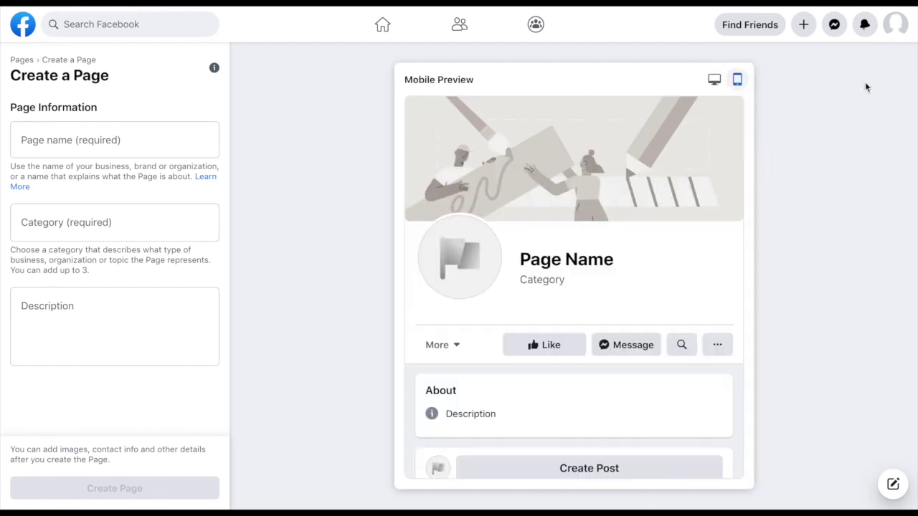
left_click(715, 80)
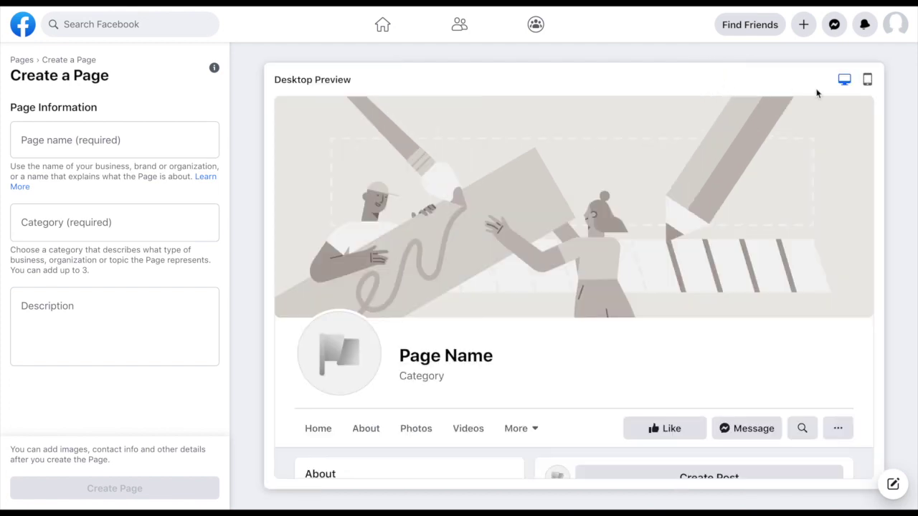
left_click(868, 82)
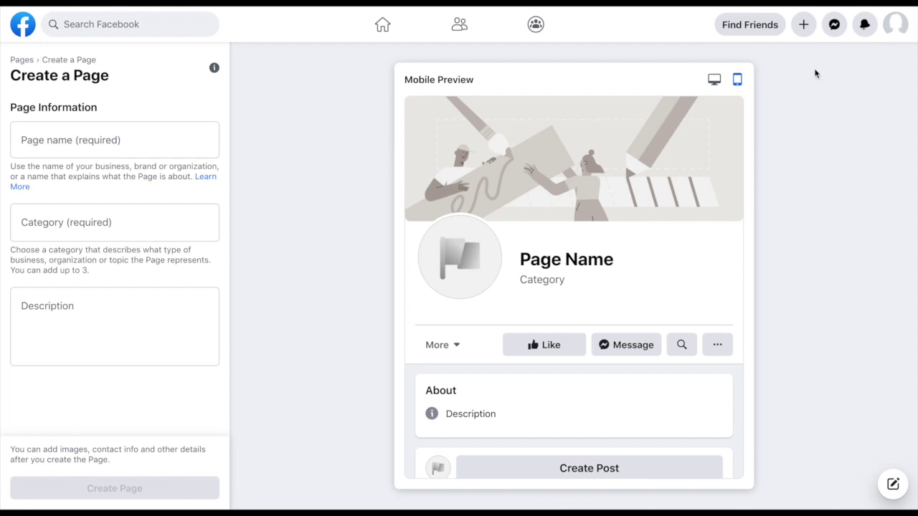
left_click(714, 79)
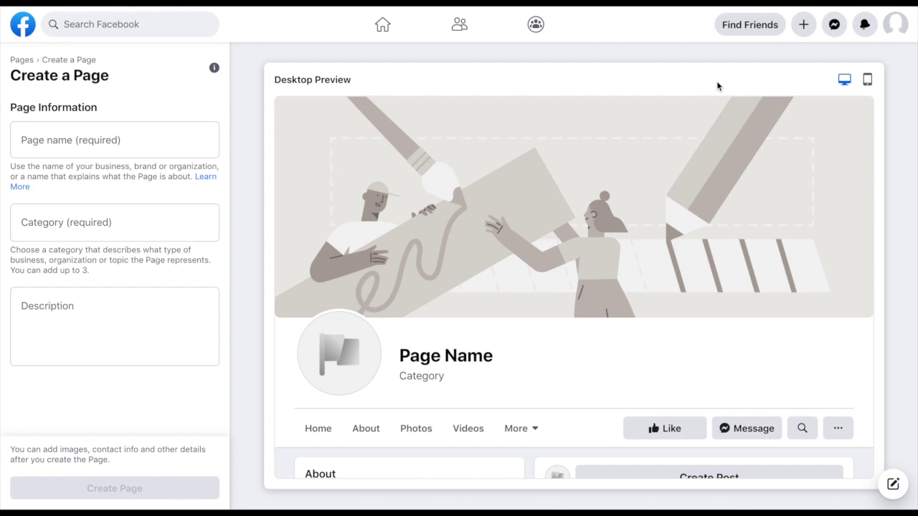
Step: Enter the doctor's name as the Page name
left_click(19, 140)
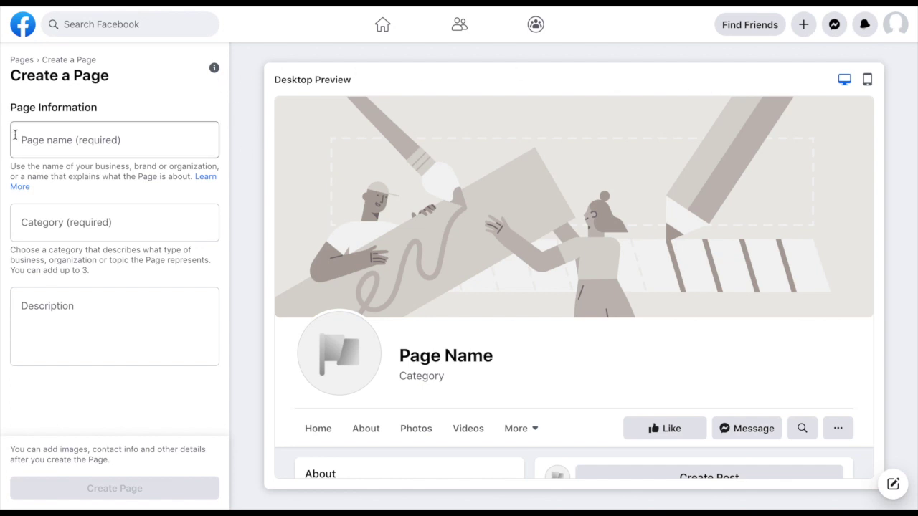
left_click(23, 141)
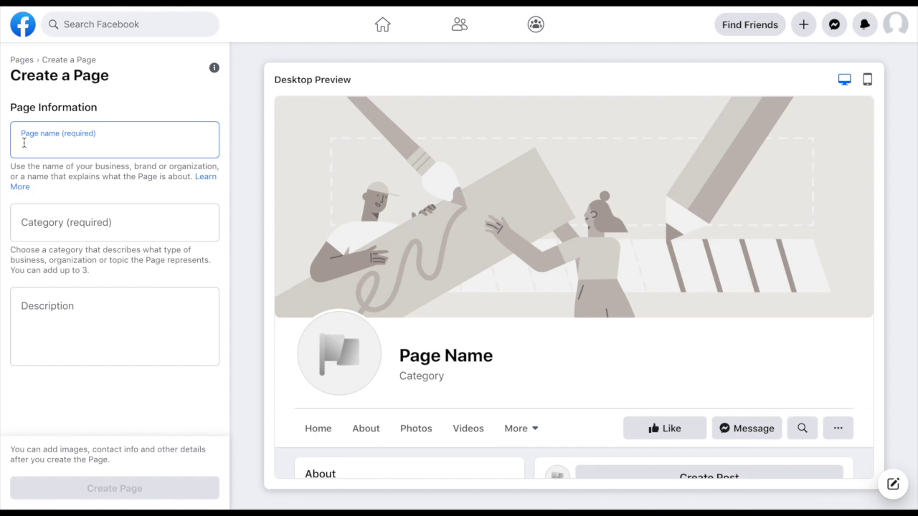
type("J. Smi")
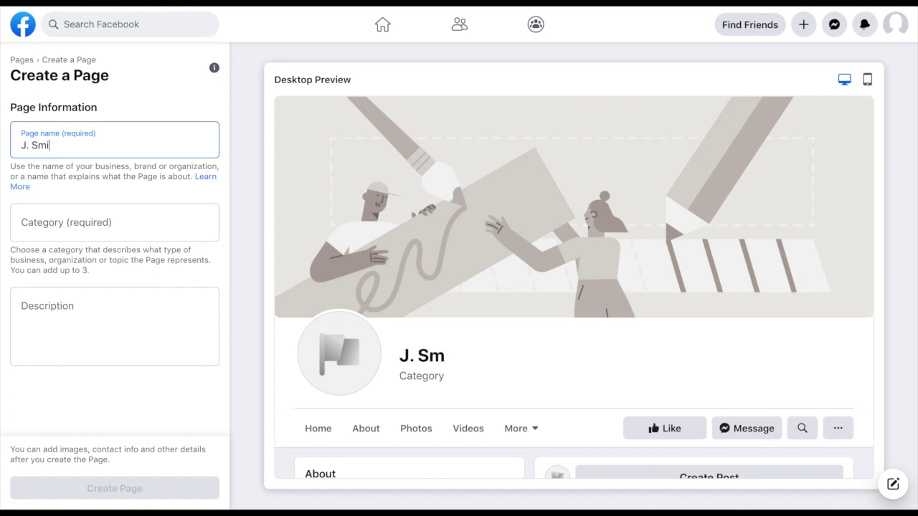
type("th, MD")
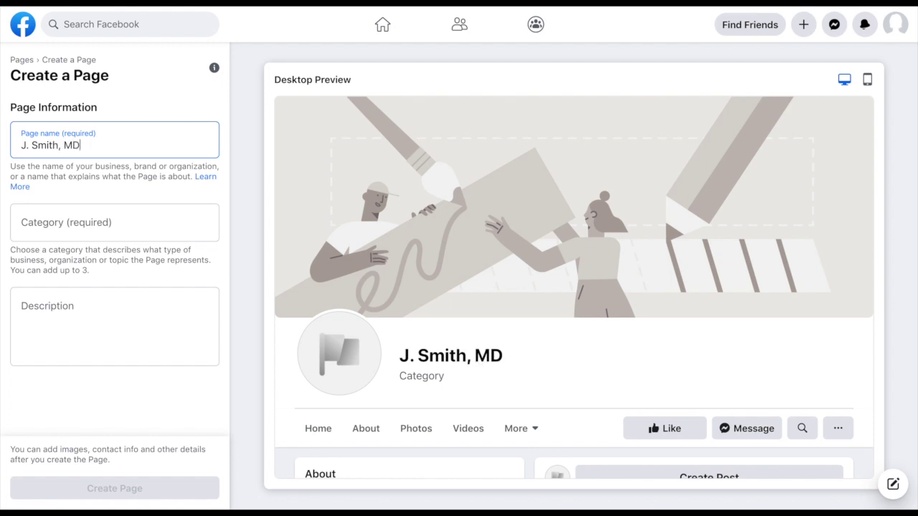
Step: Search categories with 'holisti' and choose Alternative & Holistic Health Service
left_click(24, 229)
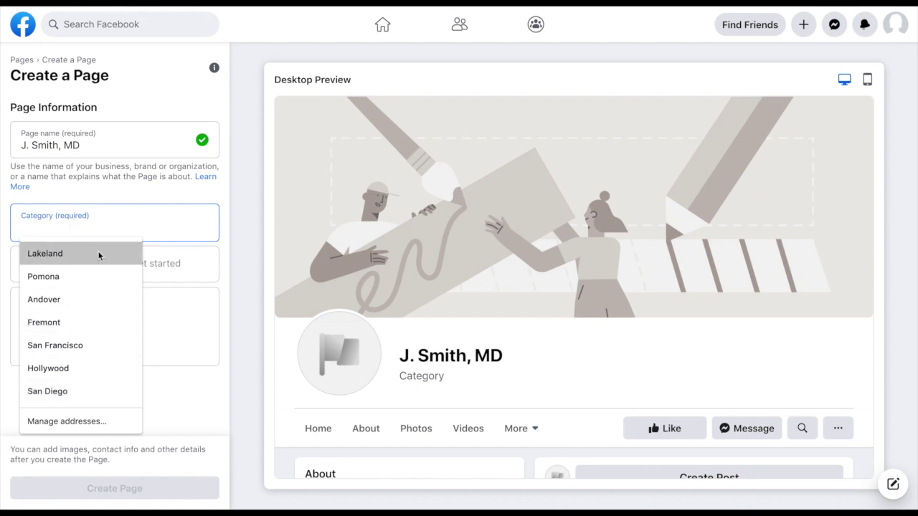
type("autom")
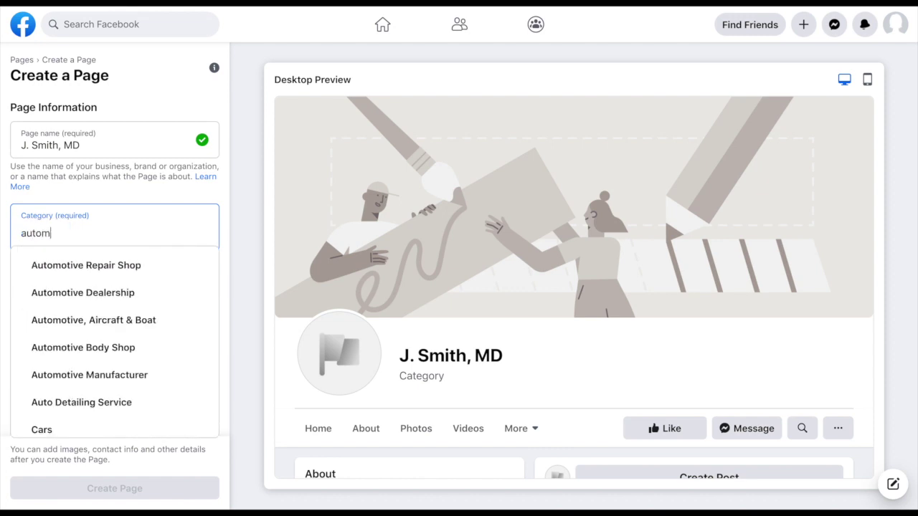
key("BackSpace")
type("immune")
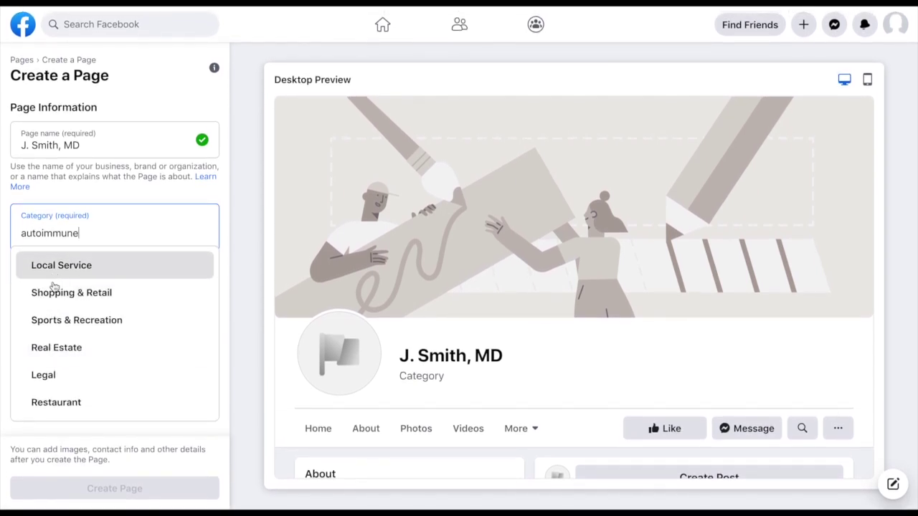
left_click_drag(86, 233, 8, 232)
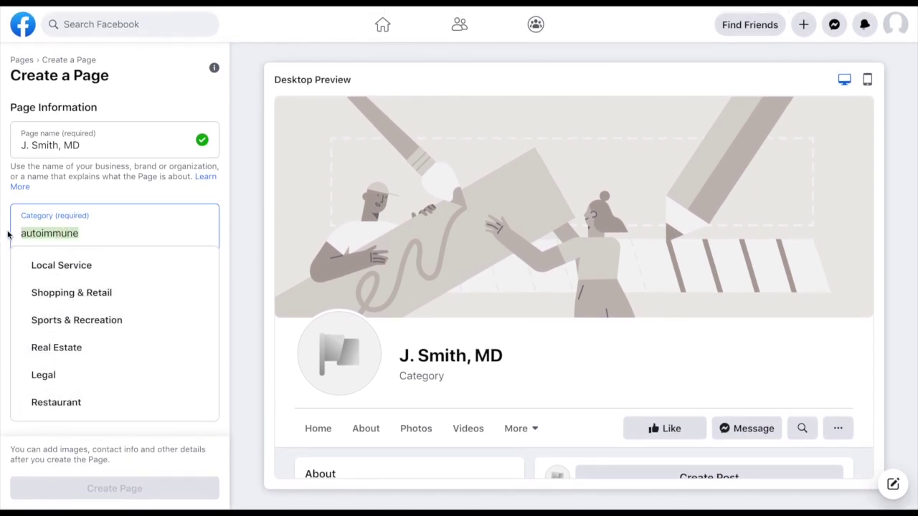
type("holist")
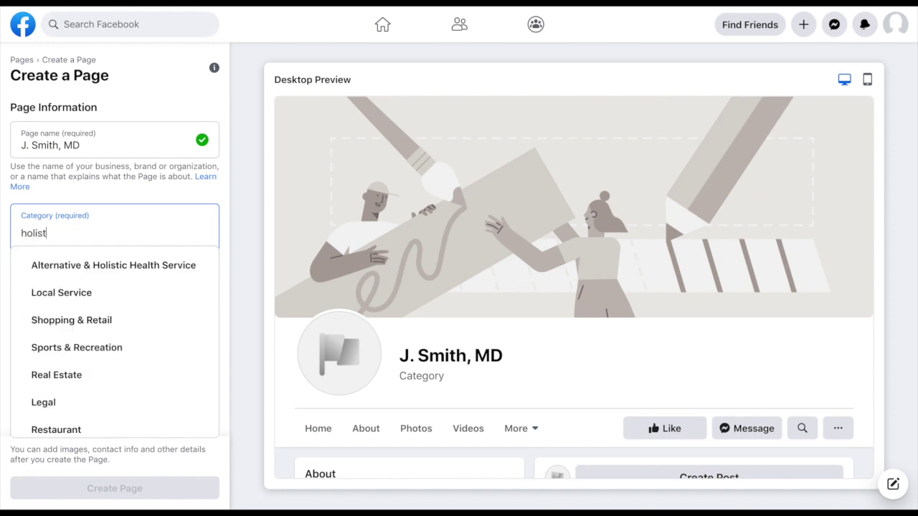
type("i")
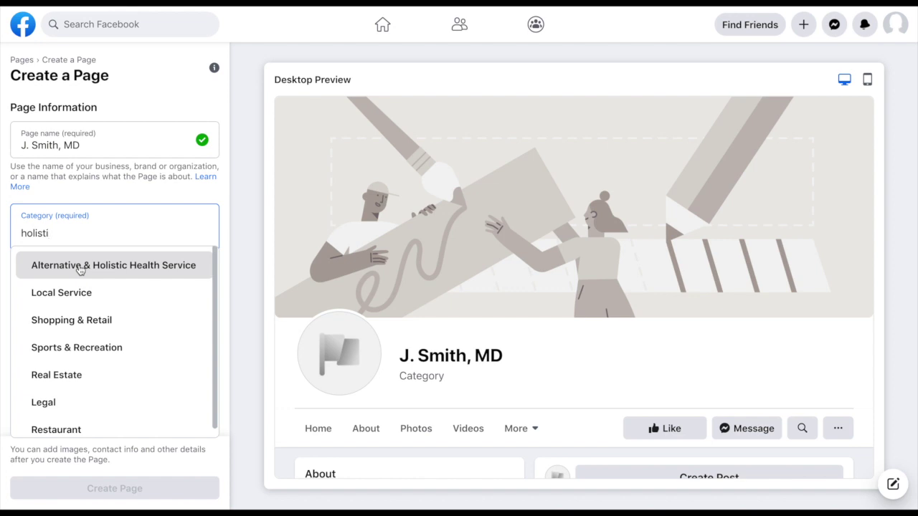
left_click(79, 267)
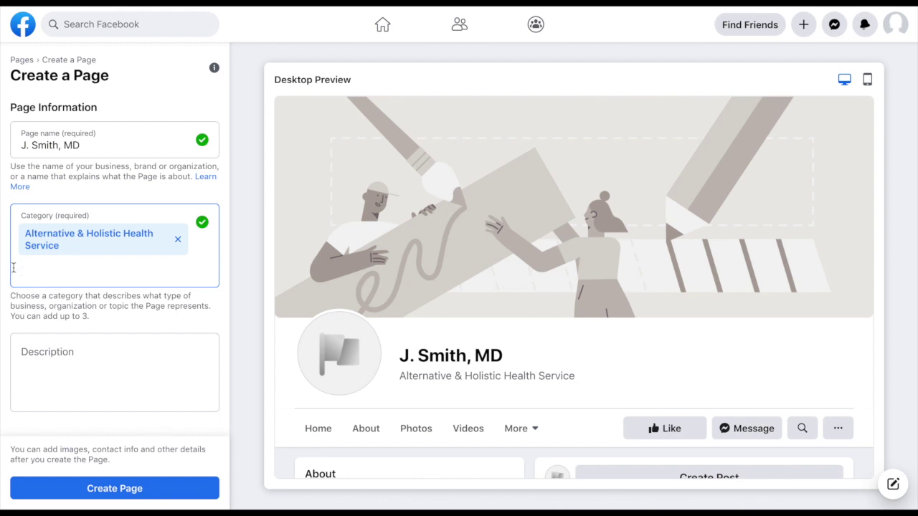
Step: Search 'health' twice, adding Medical & Health and Health & Wellness Website as categories
type("health")
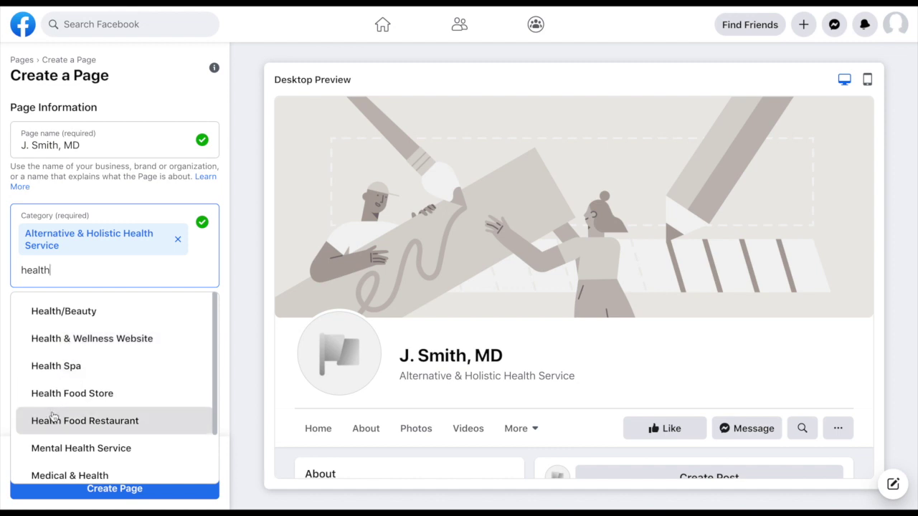
scroll(52, 418, "down", 1)
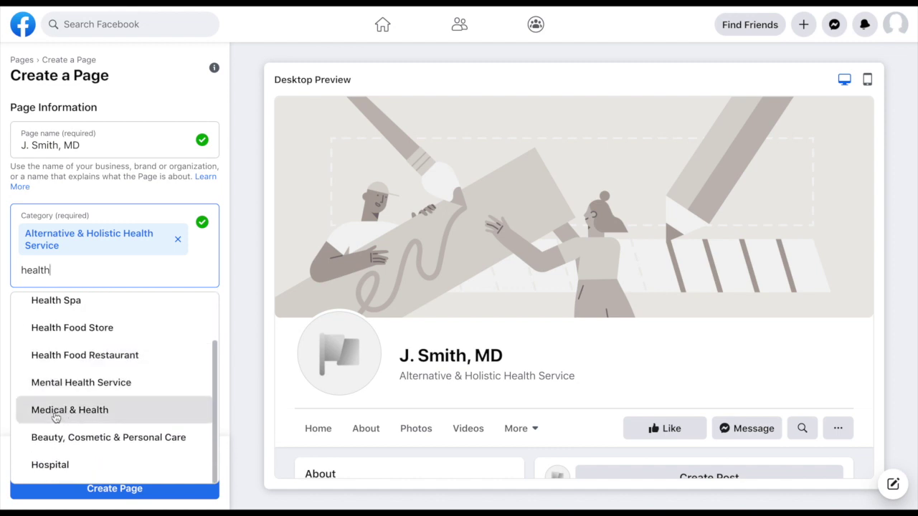
left_click(55, 410)
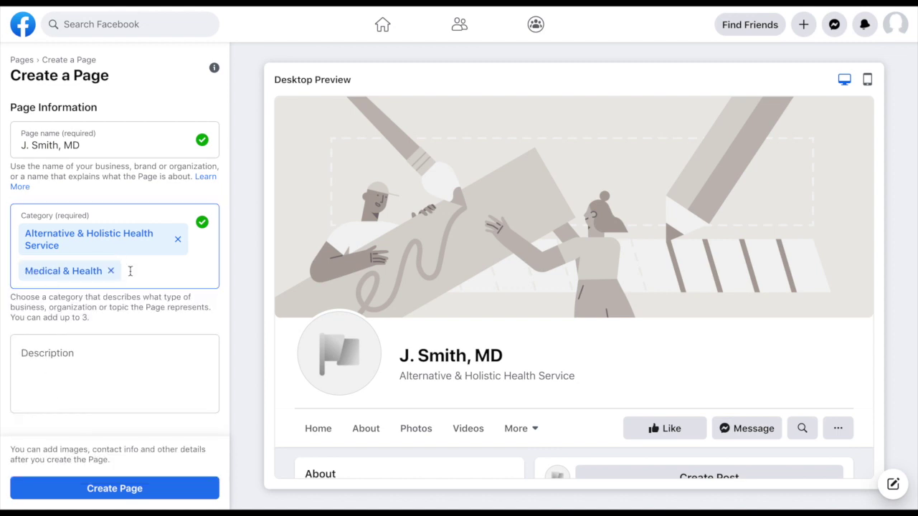
type("health")
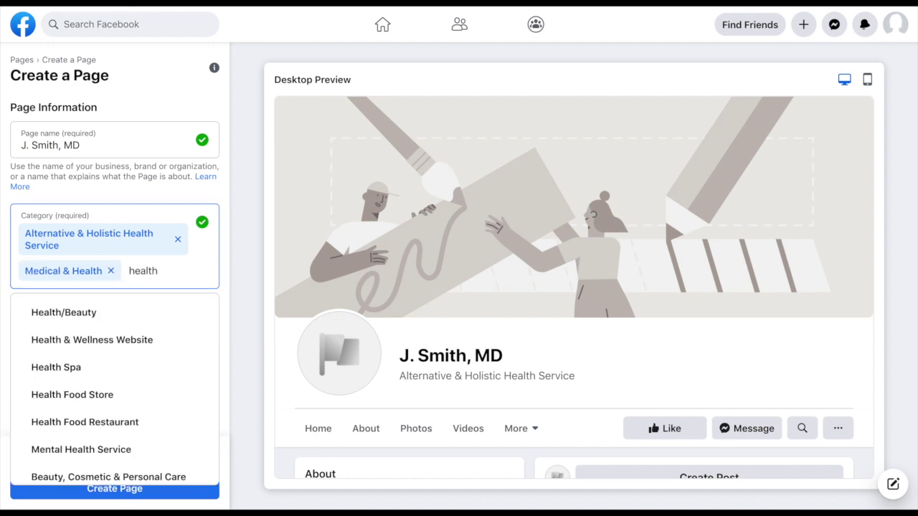
left_click(71, 341)
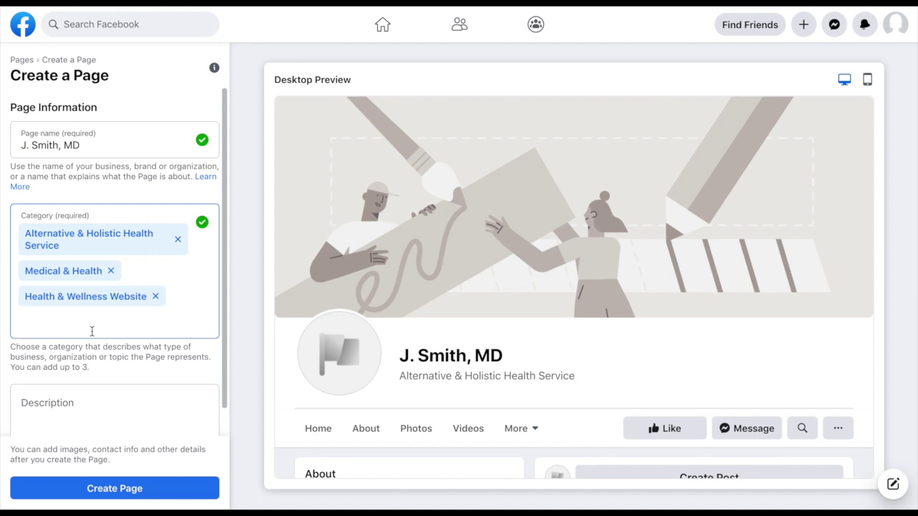
scroll(120, 405, "down", 1)
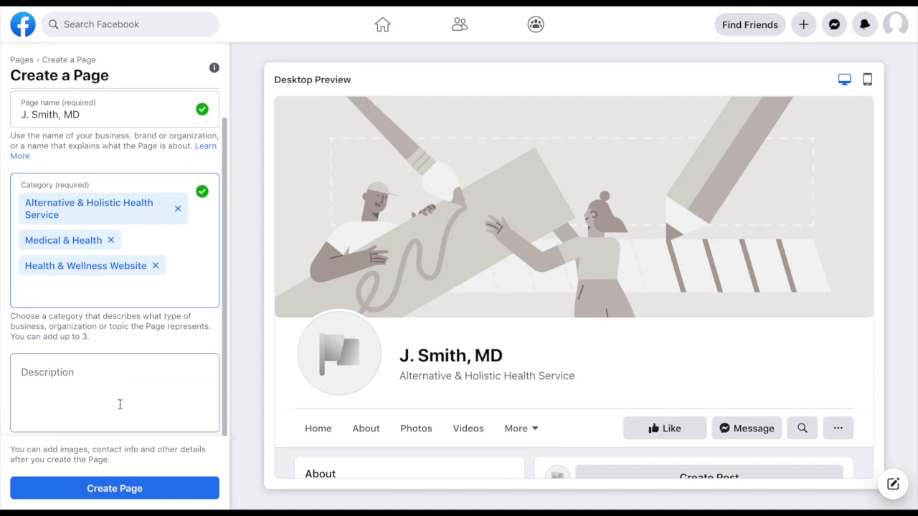
Step: Write the holistic, autoimmune-diagnostics mission description, ending with 'affordable.'
left_click(24, 372)
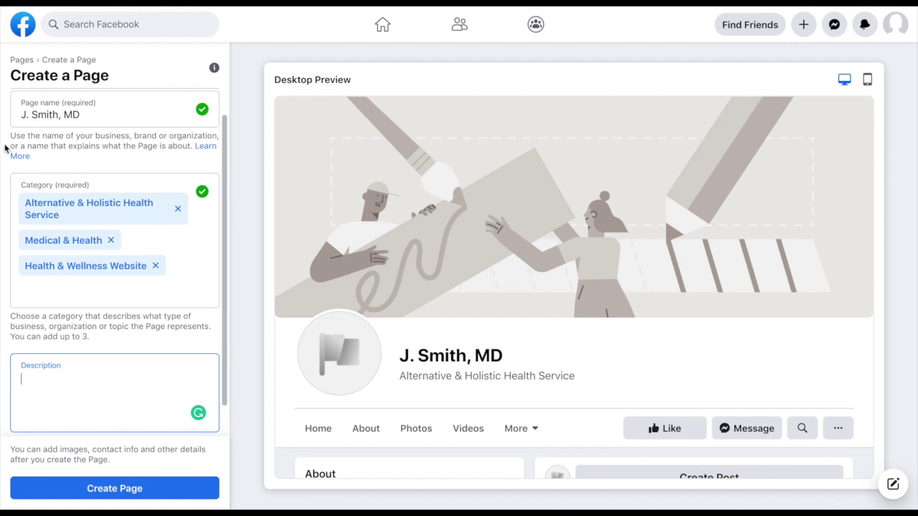
key("ctrl+shift+b")
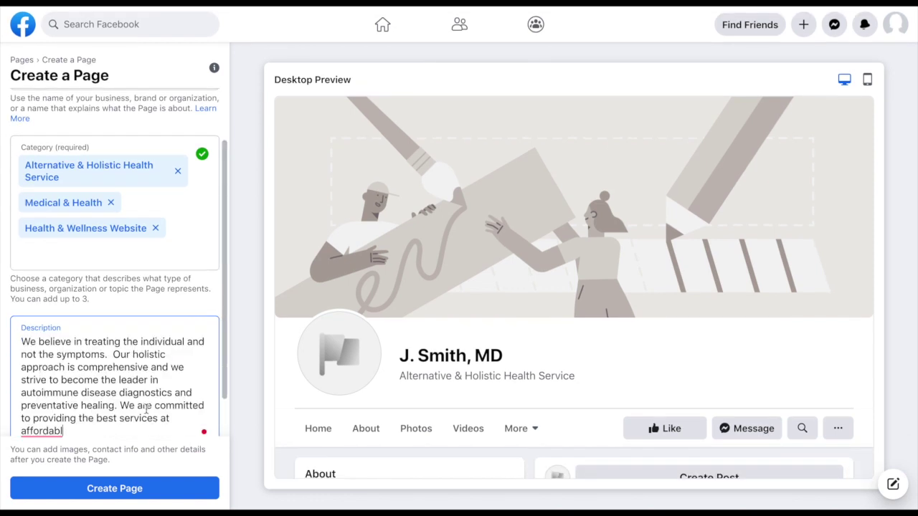
scroll(146, 409, "down", 1)
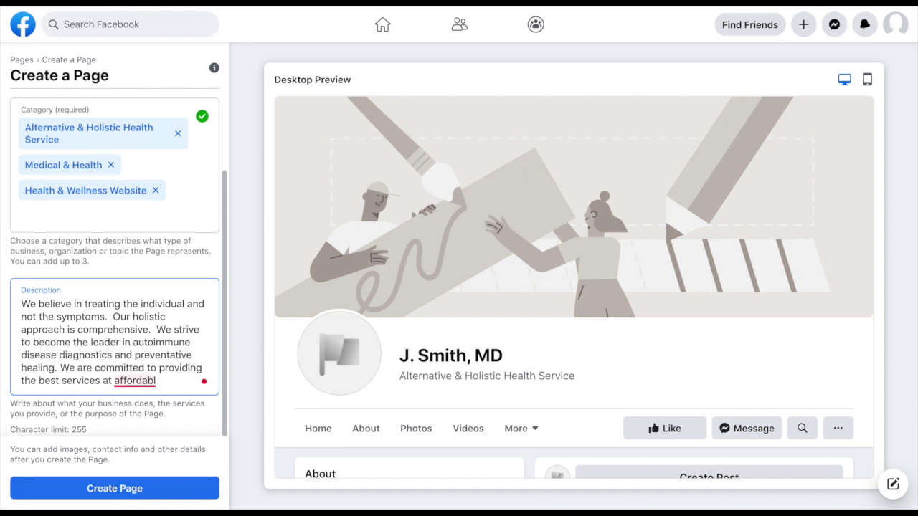
type("e.")
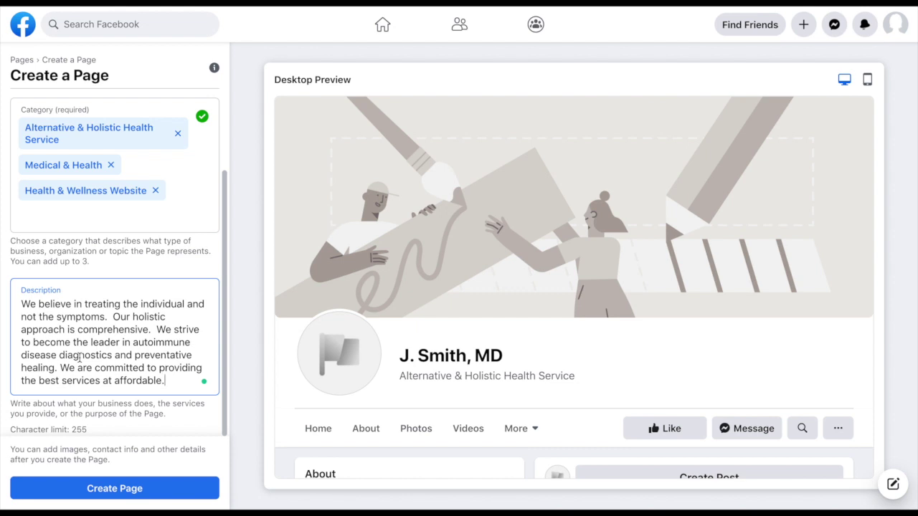
Step: Create the Page, then begin adding a profile picture from the Images section
left_click(105, 490)
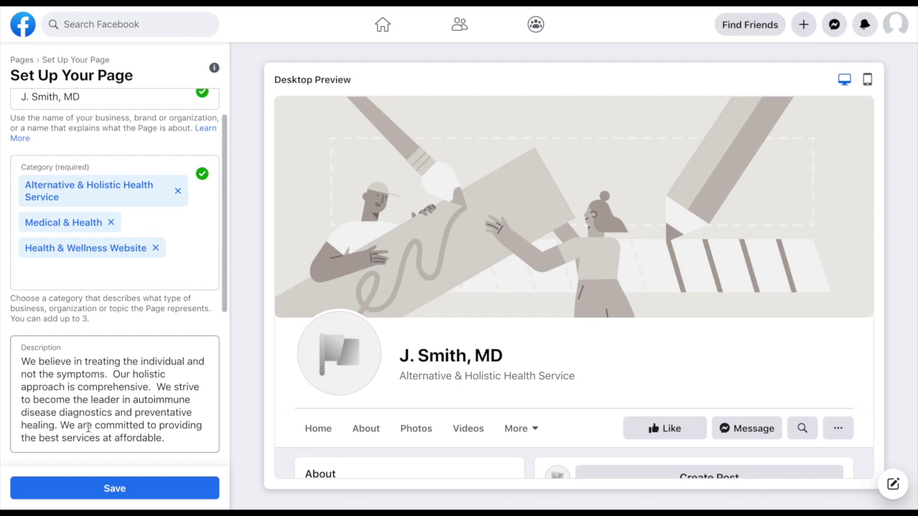
scroll(108, 398, "down", 2)
scroll(108, 398, "down", 3)
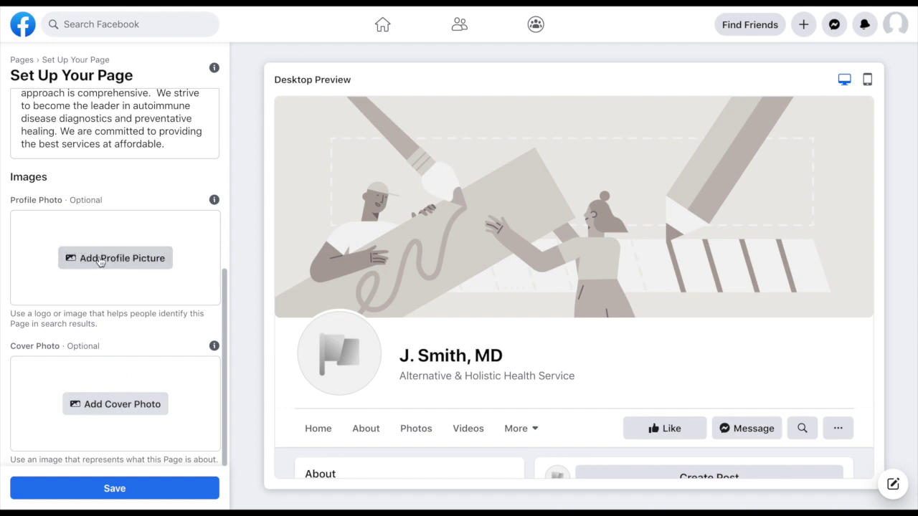
left_click(100, 258)
left_click(355, 100)
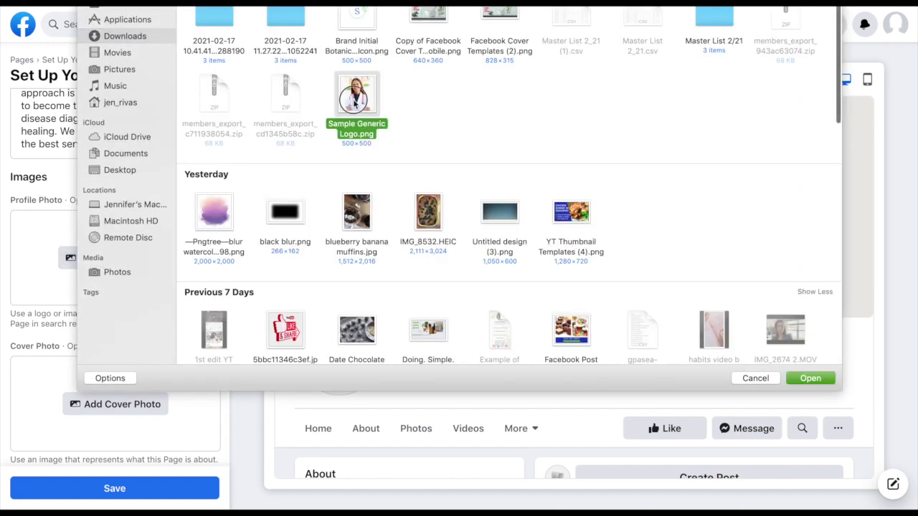
left_click(811, 376)
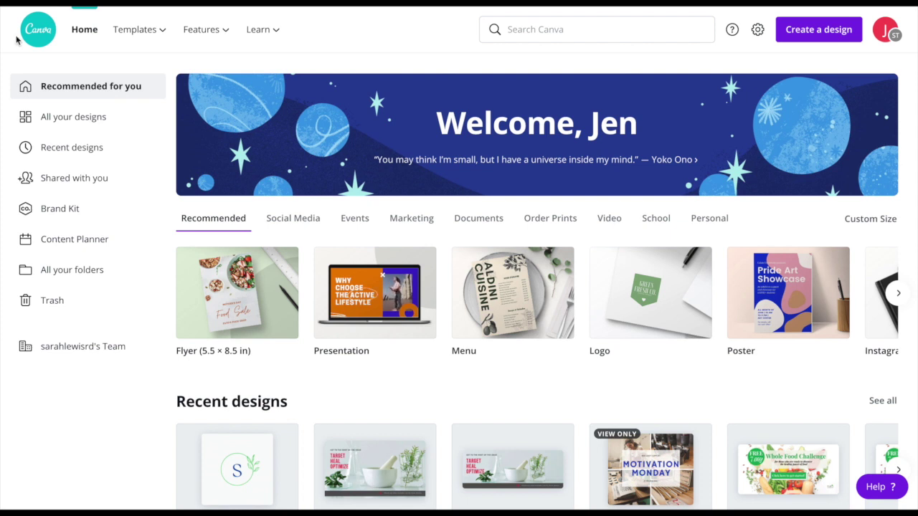
Step: Open Canva's Social Media Facebook Cover templates and browse the template grid
mouse_move(140, 41)
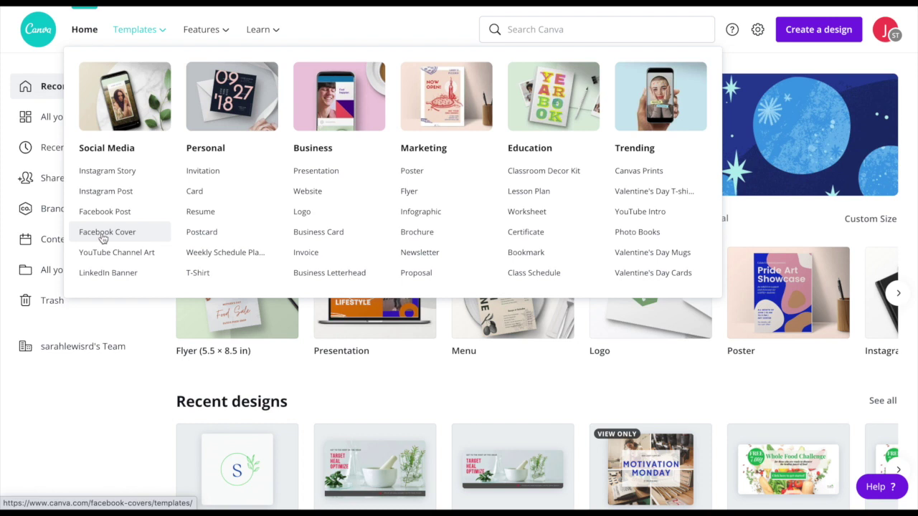
left_click(103, 238)
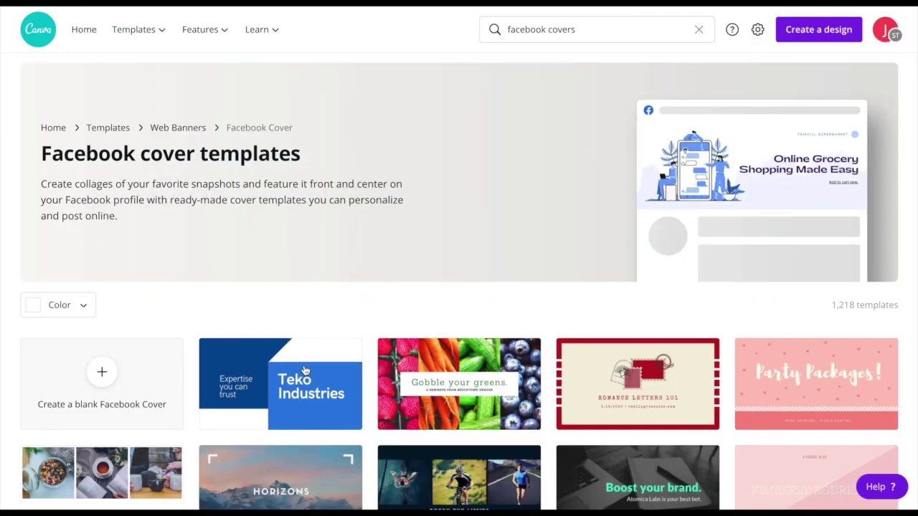
mouse_move(340, 382)
scroll(341, 382, "down", 3)
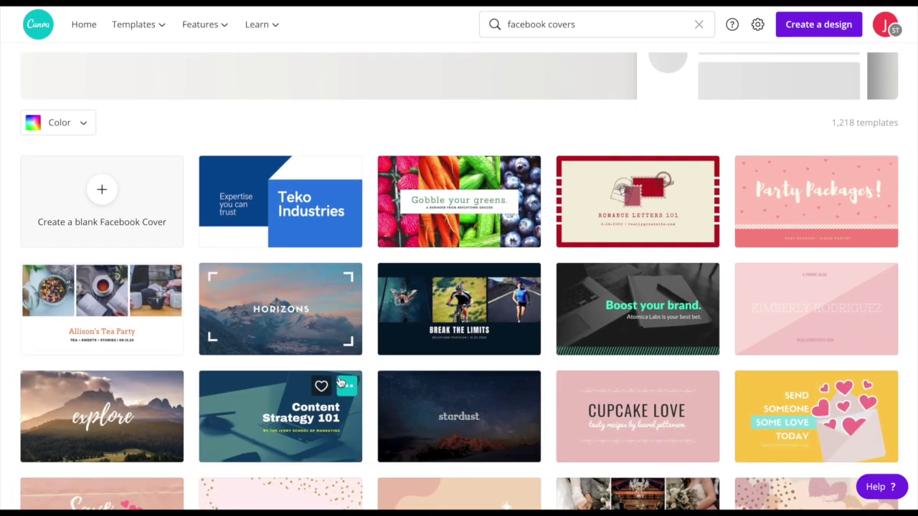
scroll(340, 382, "down", 3)
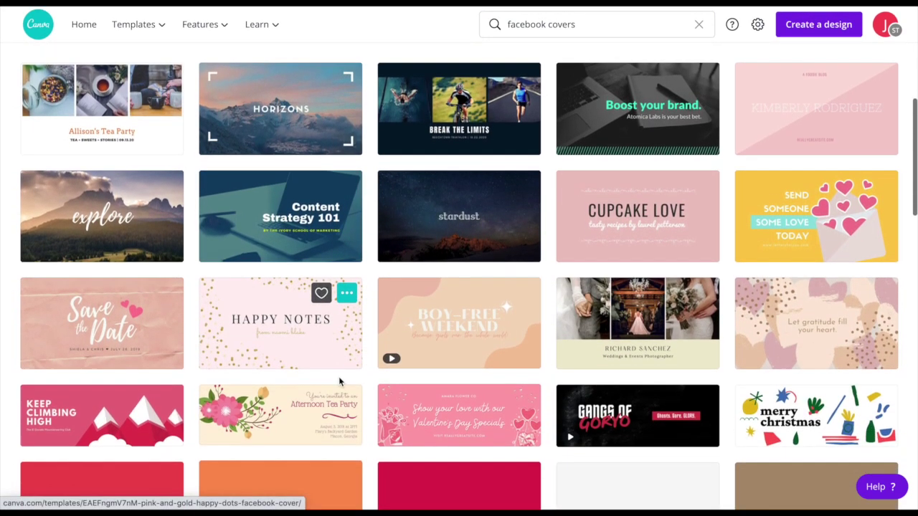
scroll(340, 383, "down", 3)
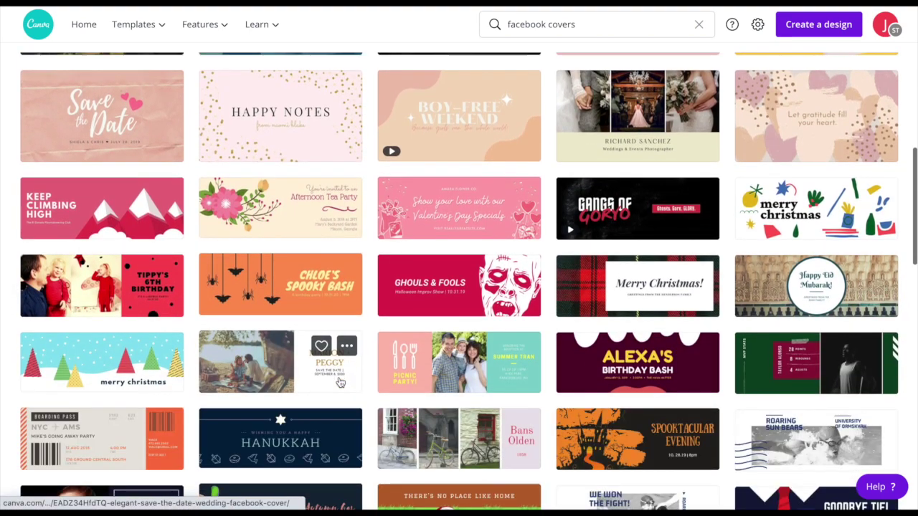
scroll(340, 382, "down", 3)
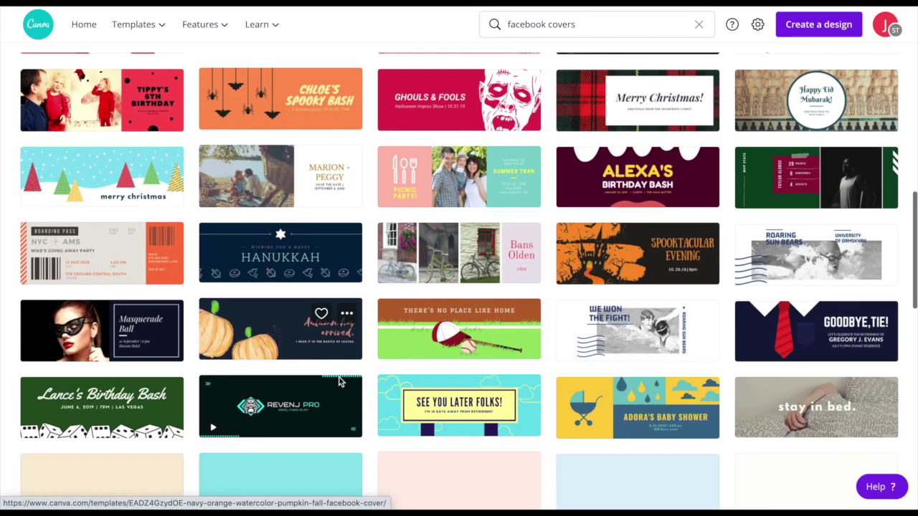
scroll(341, 382, "down", 3)
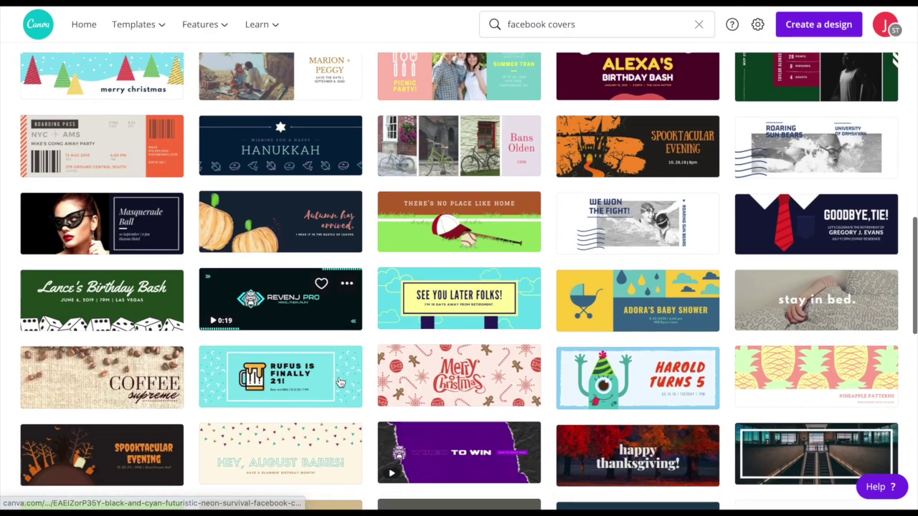
scroll(341, 382, "down", 4)
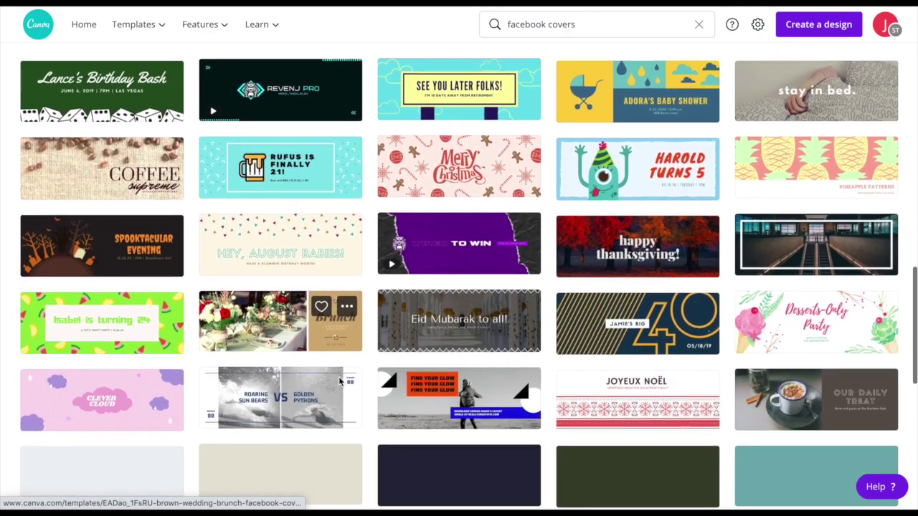
scroll(340, 383, "down", 4)
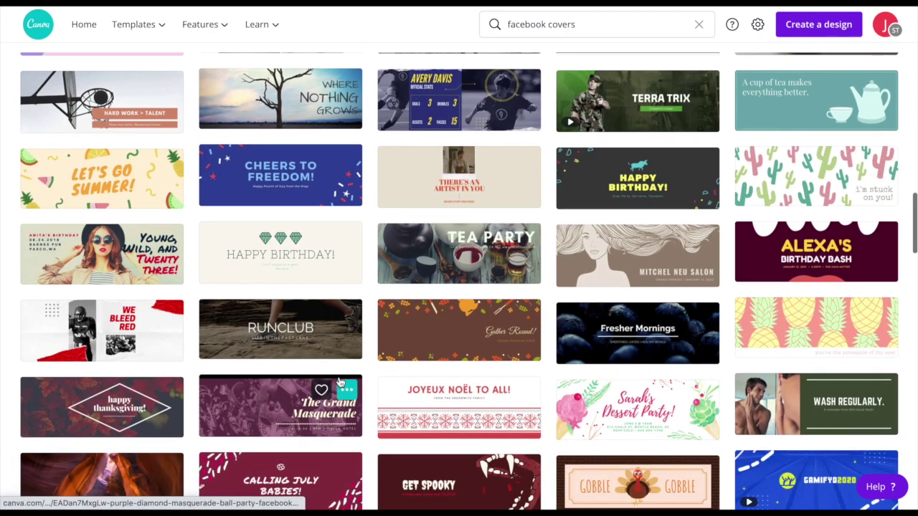
scroll(341, 382, "up", 6)
scroll(341, 382, "up", 6)
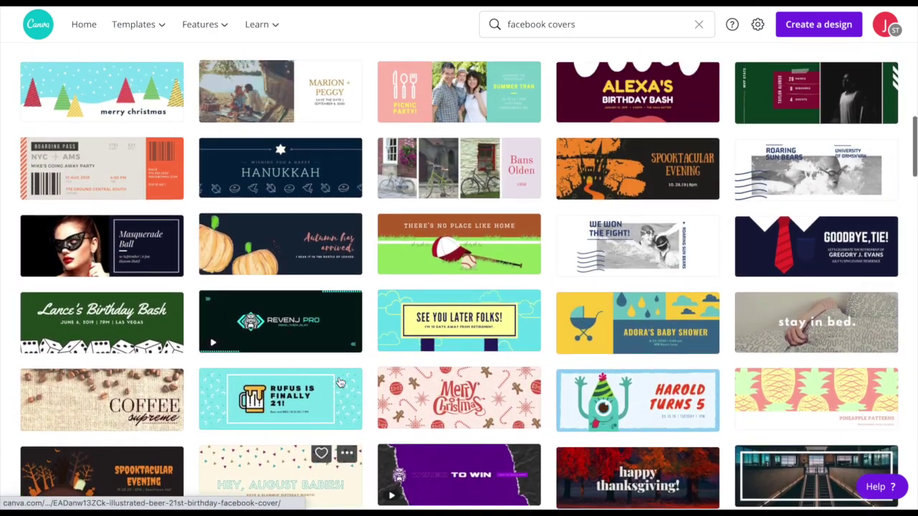
scroll(340, 383, "up", 4)
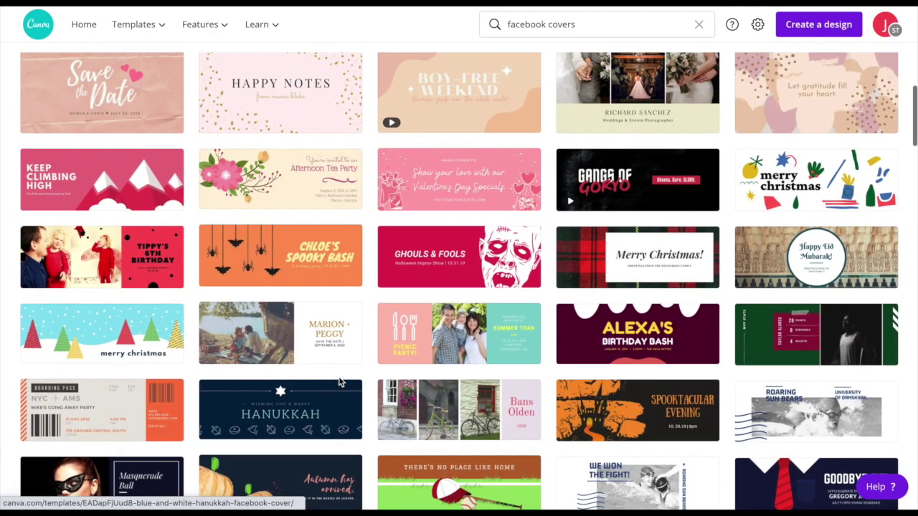
scroll(339, 380, "up", 4)
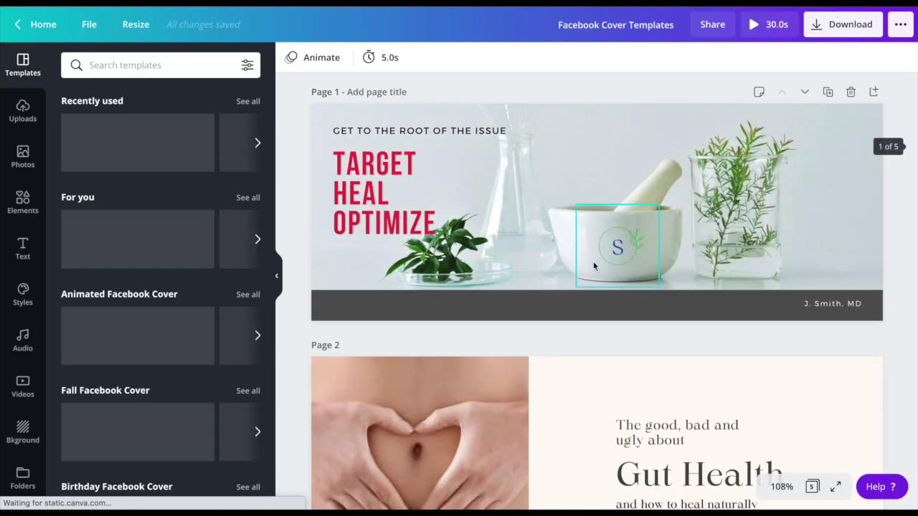
Step: Scroll through the pages of the Facebook Cover Templates design
scroll(563, 265, "down", 5)
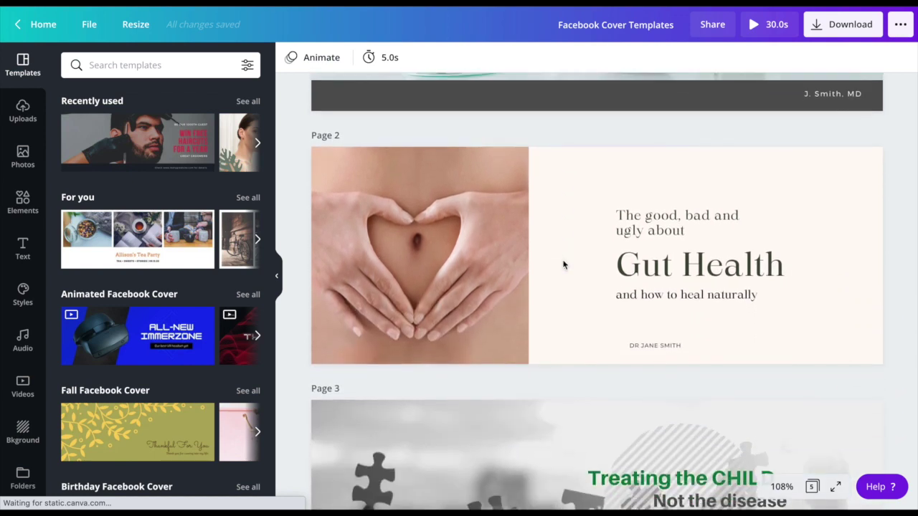
scroll(563, 265, "down", 5)
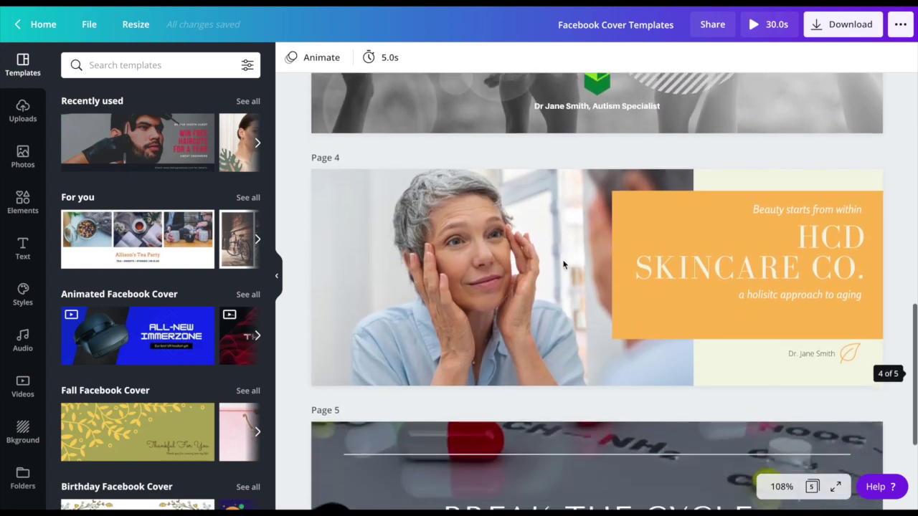
scroll(563, 265, "down", 2)
scroll(563, 265, "up", 9)
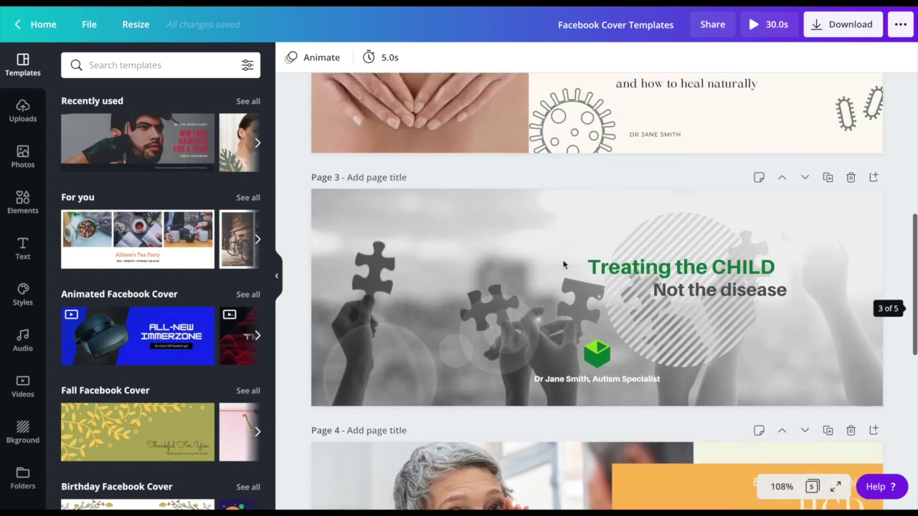
scroll(563, 266, "up", 3)
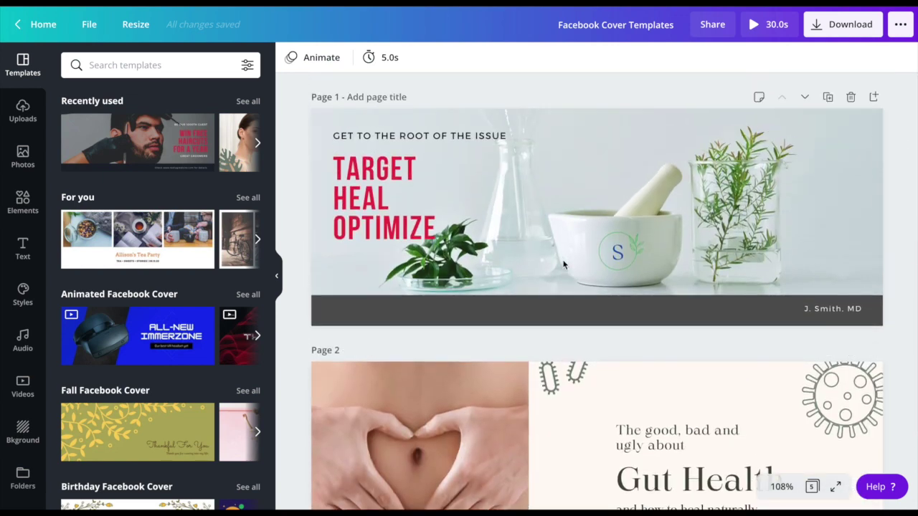
Step: Hide the side panel and inspect the headline, S logo, background photo and name text
left_click(278, 275)
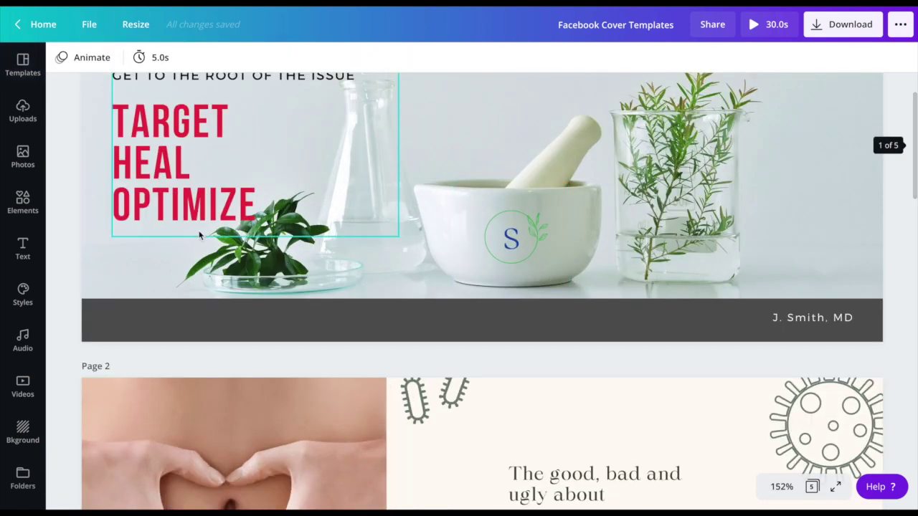
scroll(199, 235, "up", 1)
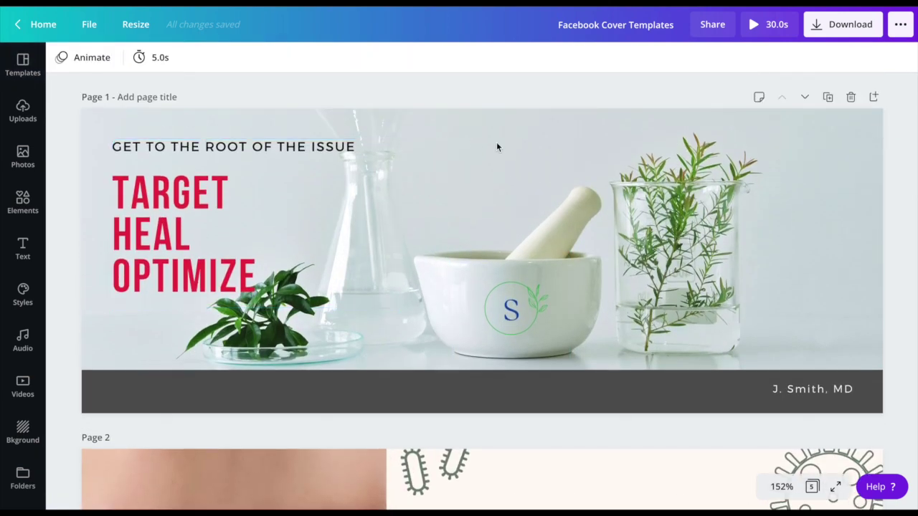
left_click(189, 194)
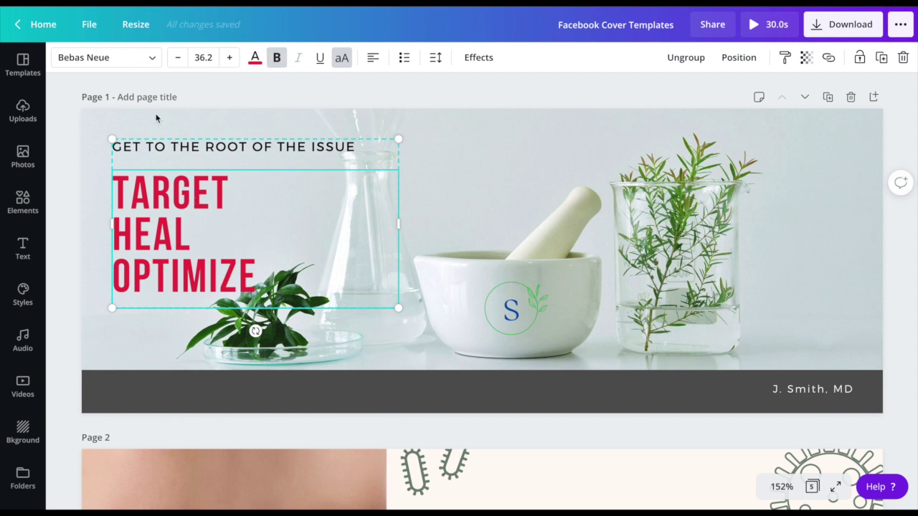
left_click(494, 311)
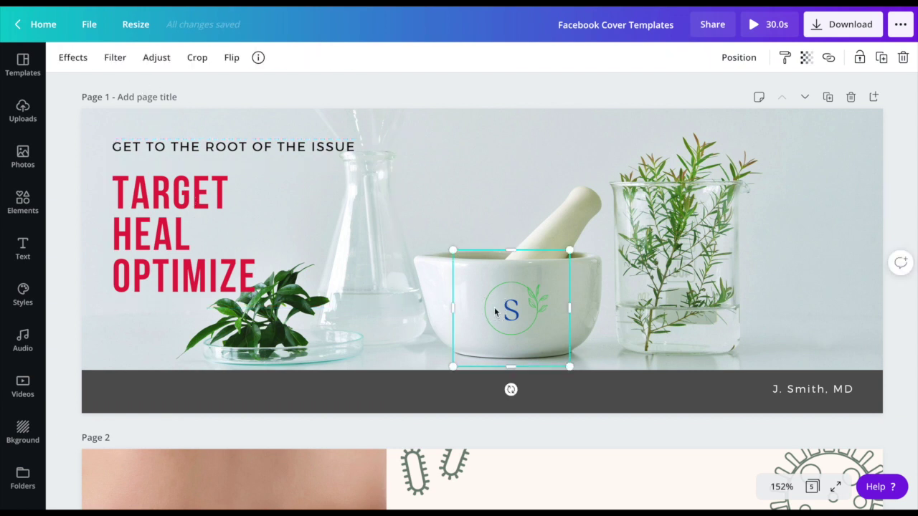
left_click(492, 195)
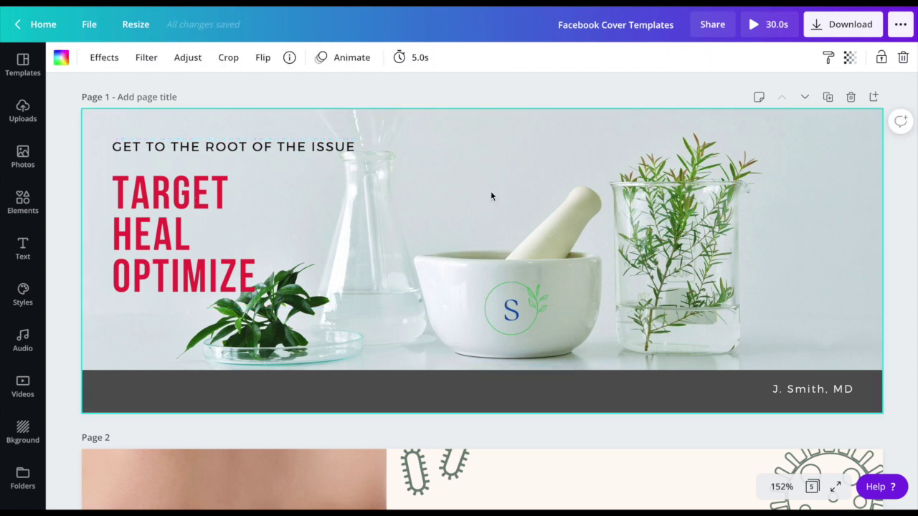
left_click(749, 386)
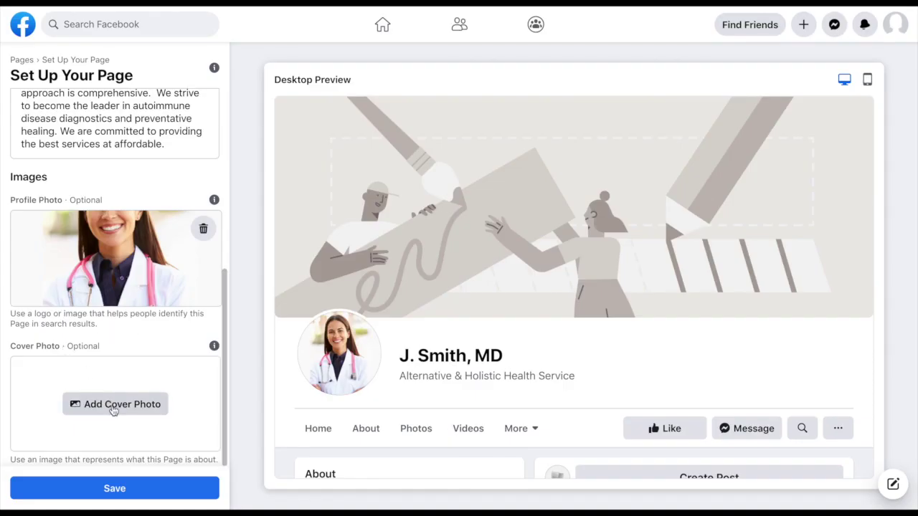
Step: Upload the Target Heal Optimize design as the cover photo and check its positioning
left_click(113, 410)
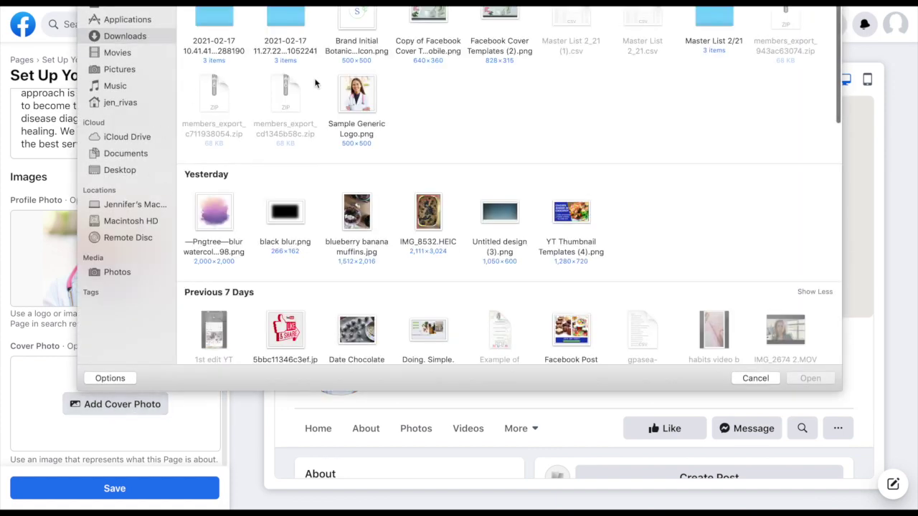
double_click(433, 20)
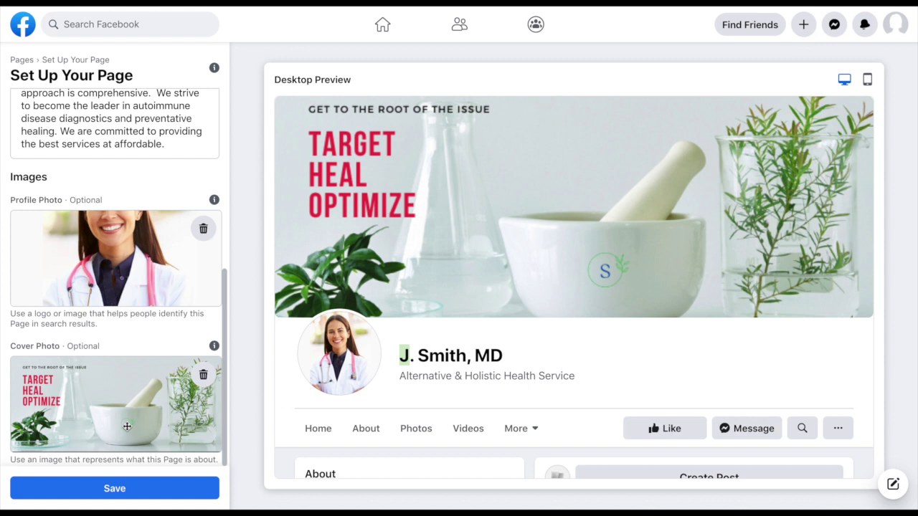
mouse_move(109, 428)
left_mouse_down()
mouse_move(109, 400)
mouse_move(108, 444)
left_mouse_up()
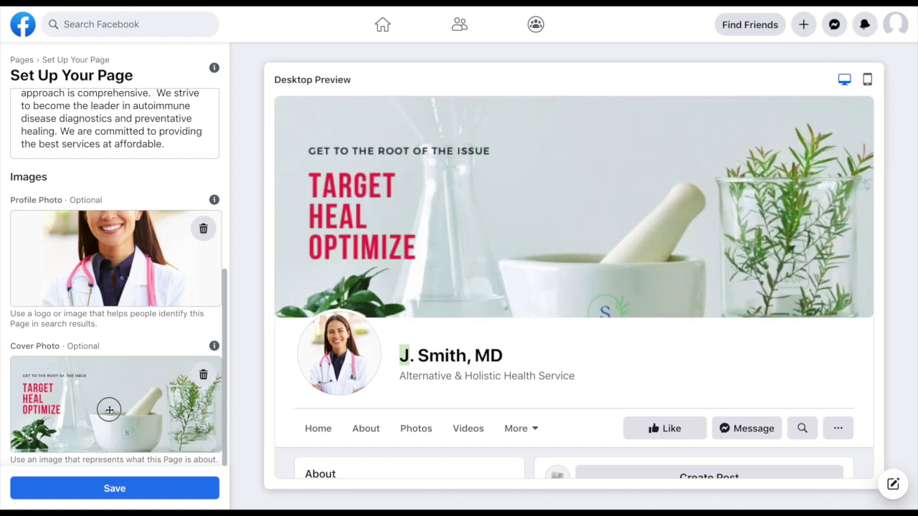
left_click_drag(107, 408, 110, 403)
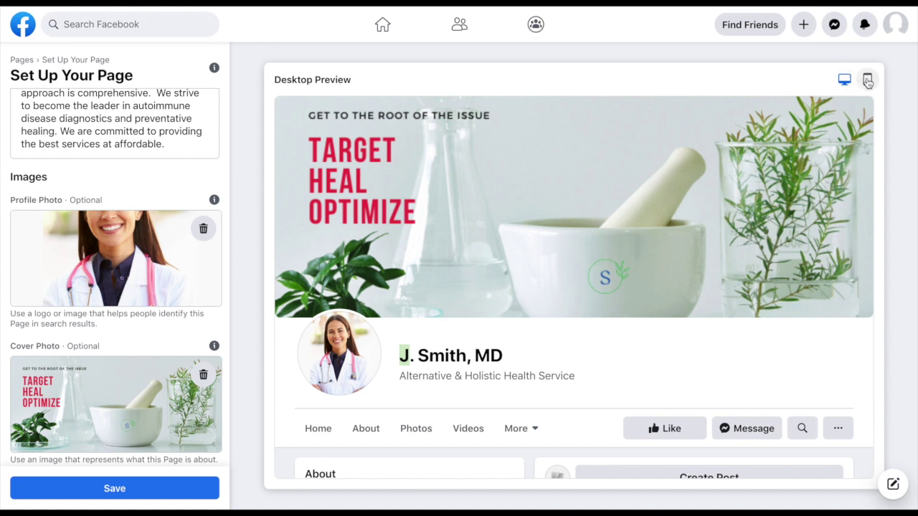
left_click(869, 82)
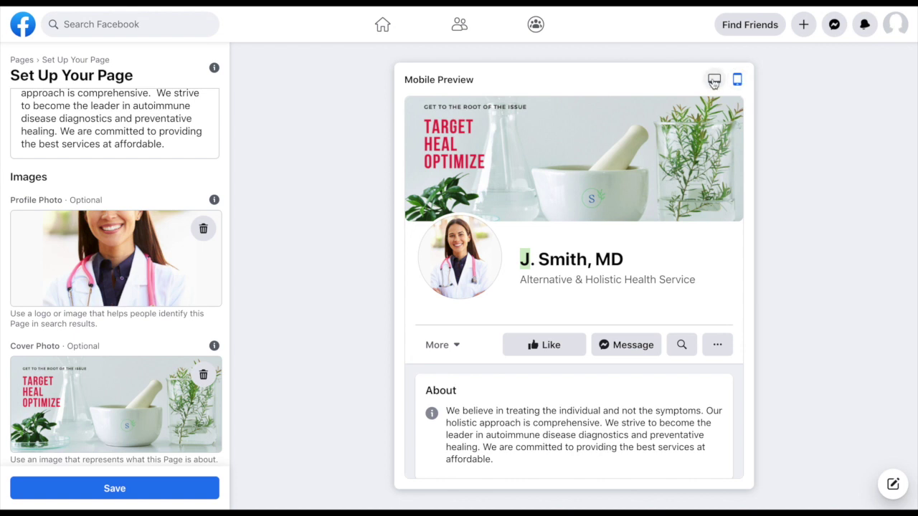
left_click(713, 80)
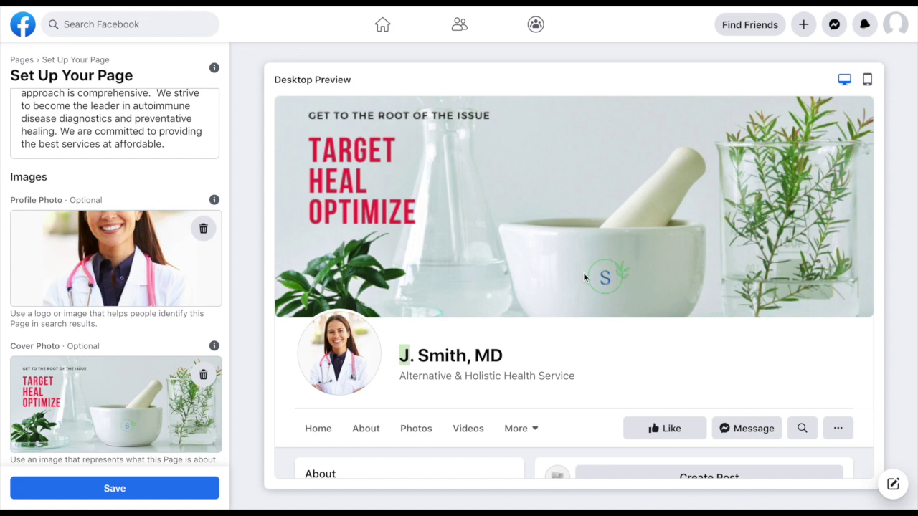
left_click(114, 494)
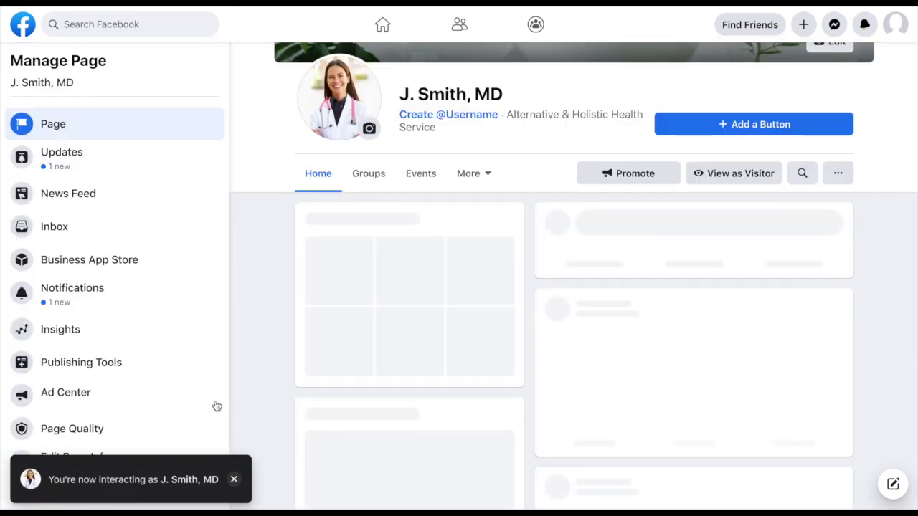
scroll(387, 353, "up", 3)
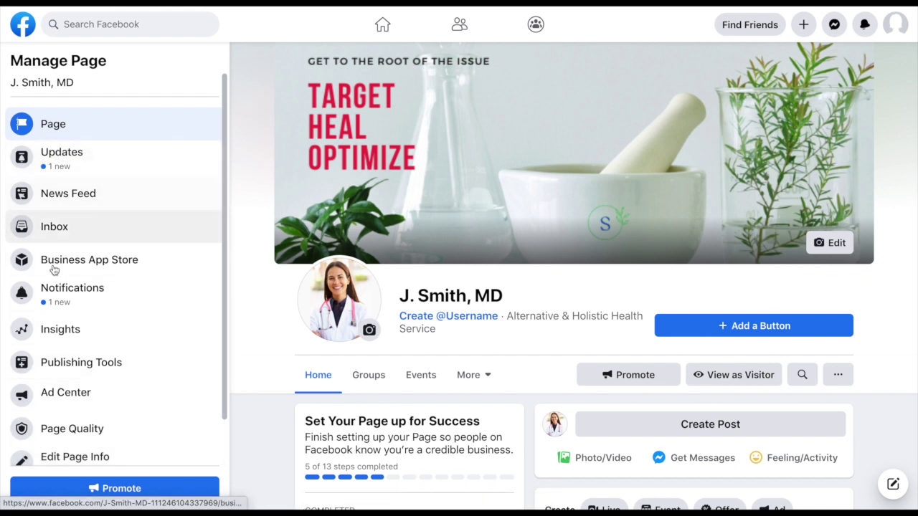
scroll(51, 451, "down", 1)
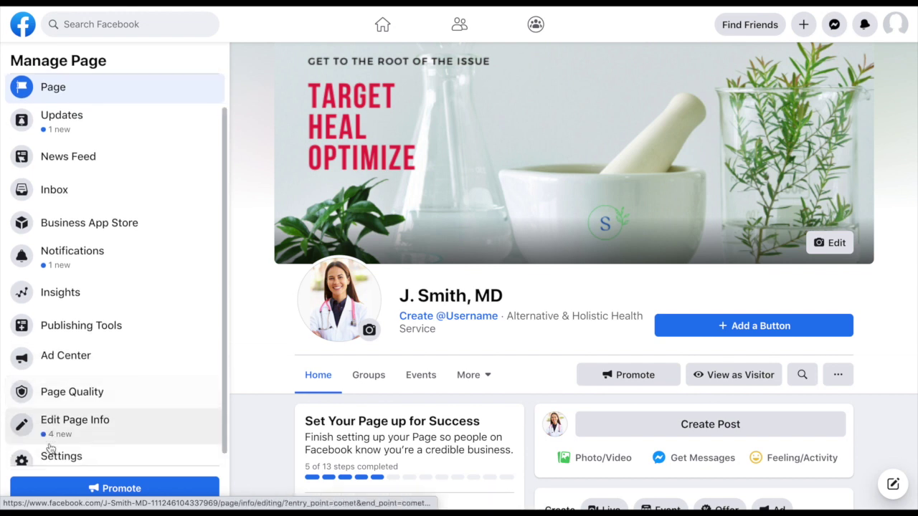
scroll(54, 444, "up", 1)
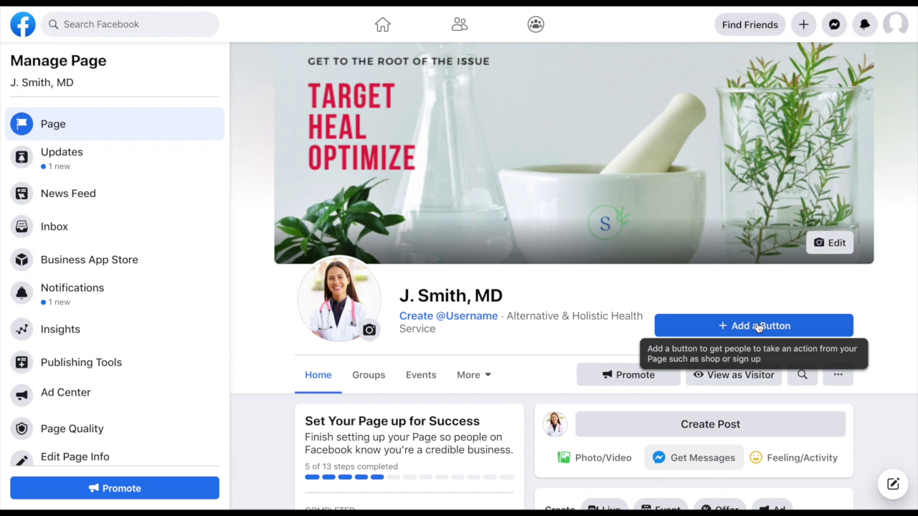
left_click(758, 327)
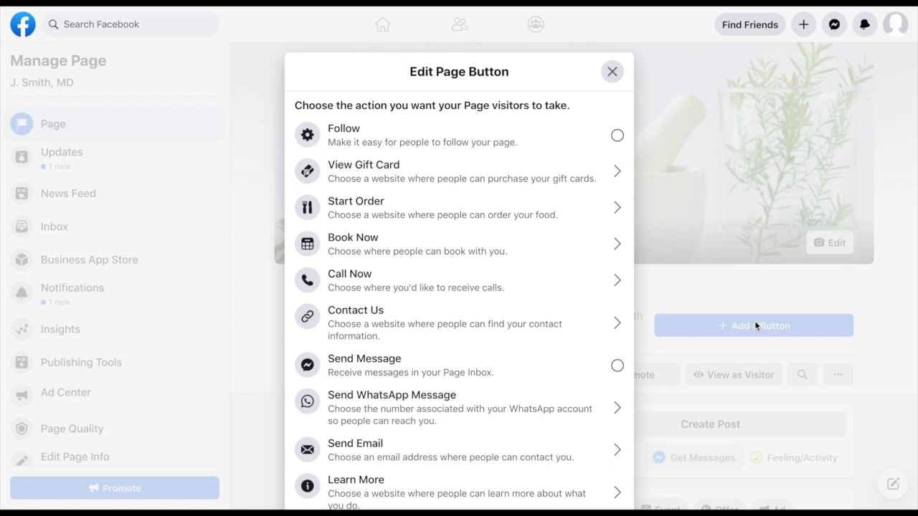
Step: Choose Learn More as the action for the page's visitor button
scroll(538, 399, "down", 1)
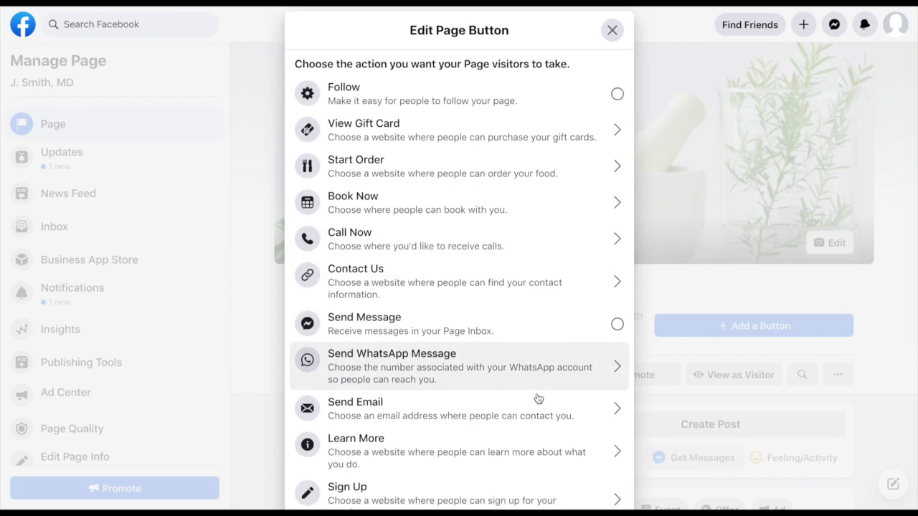
scroll(537, 399, "down", 1)
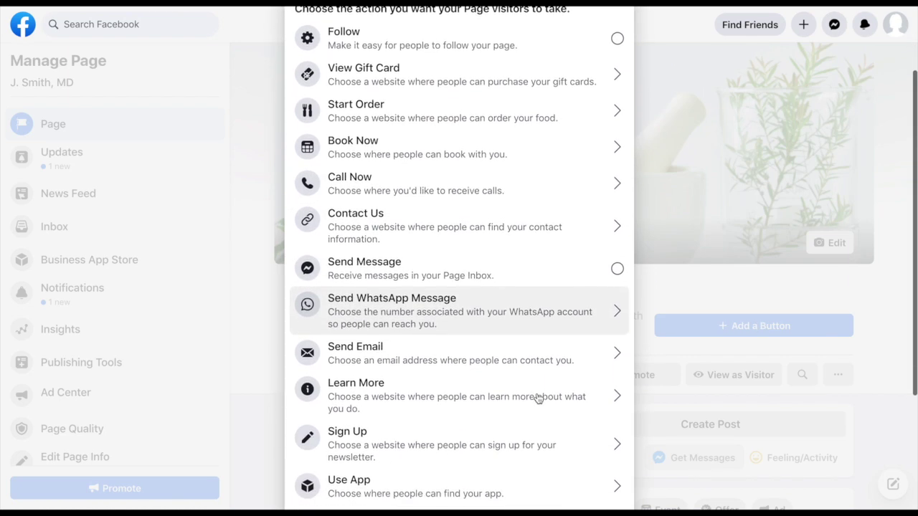
scroll(538, 400, "down", 4)
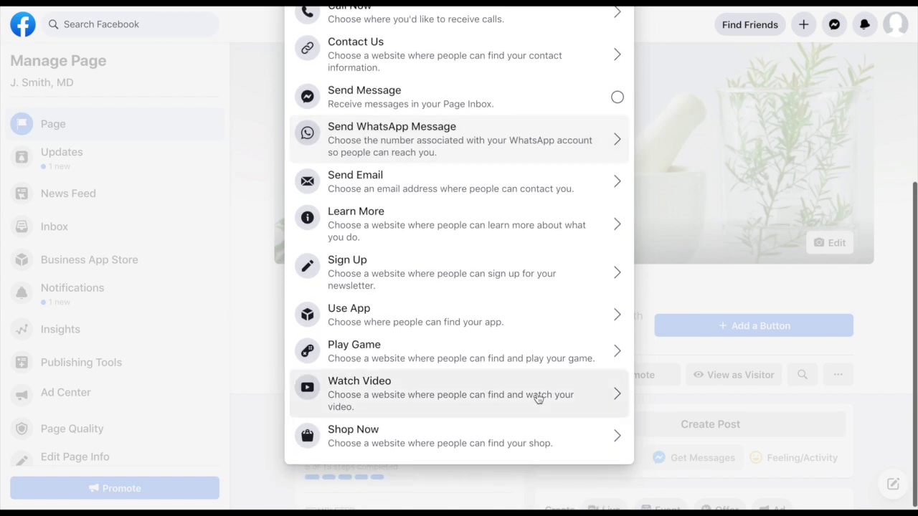
scroll(538, 399, "up", 5)
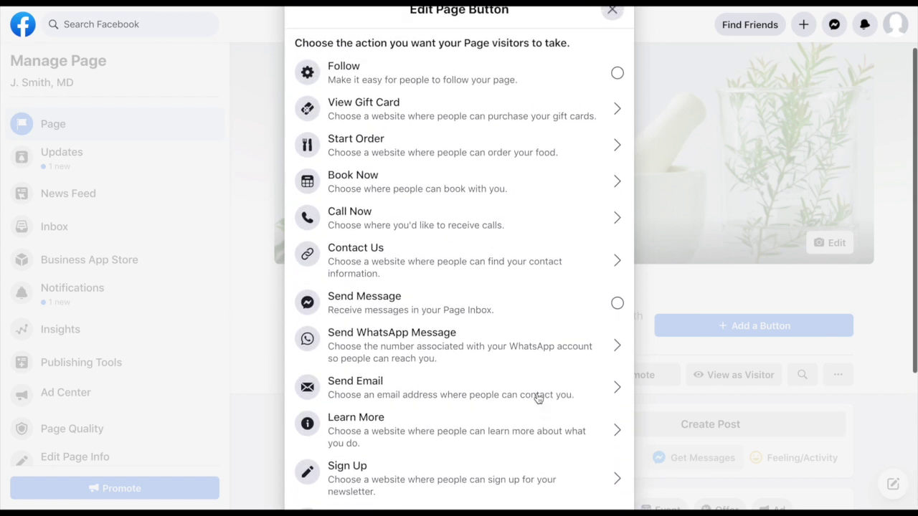
scroll(538, 400, "up", 1)
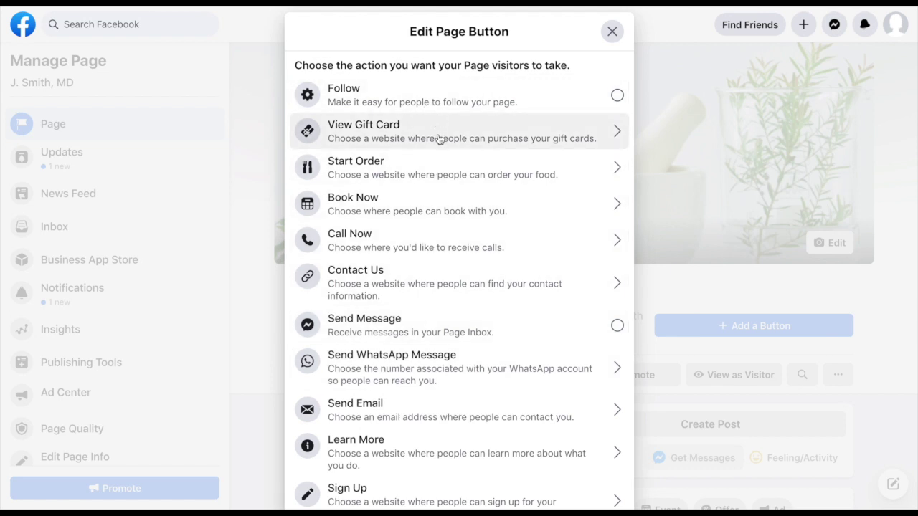
scroll(440, 342, "down", 2)
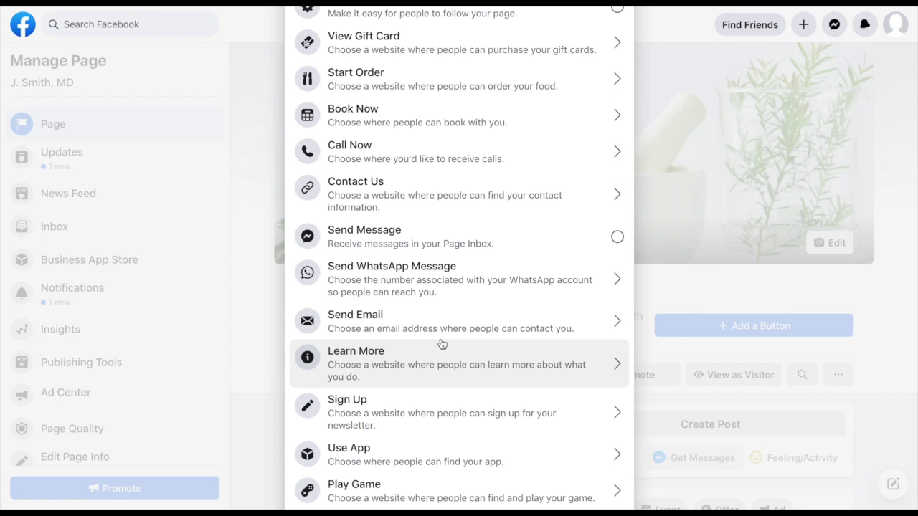
scroll(442, 345, "down", 2)
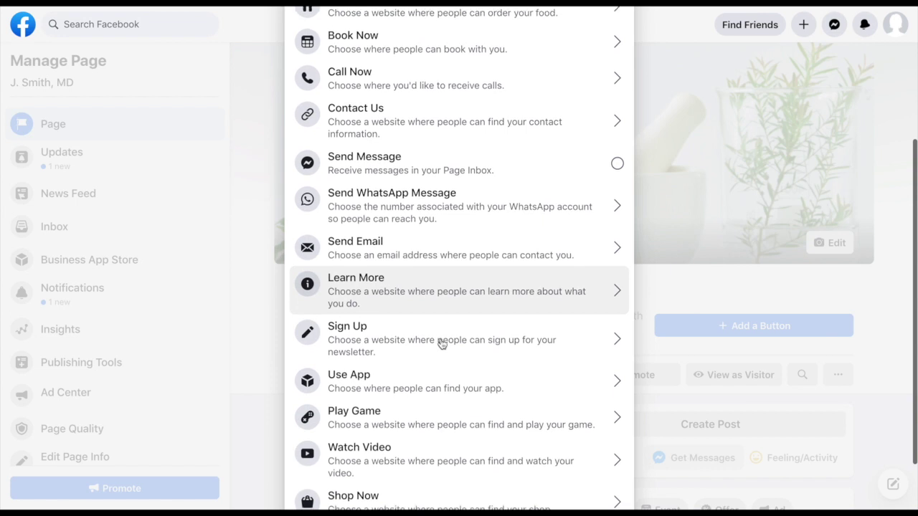
scroll(430, 341, "up", 1)
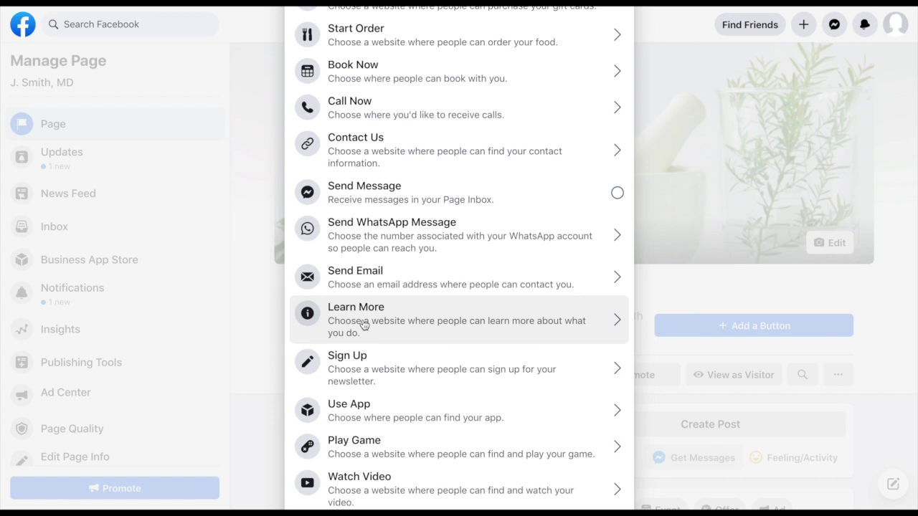
scroll(363, 325, "up", 3)
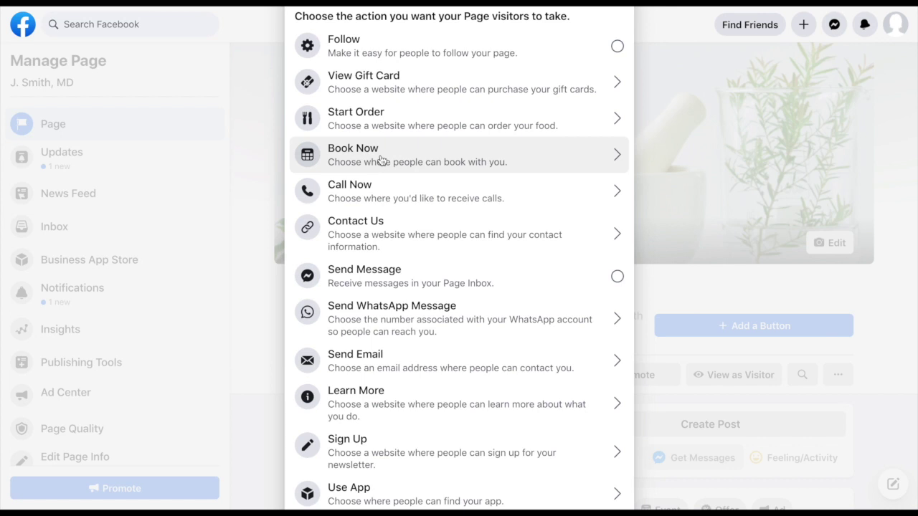
left_click(399, 404)
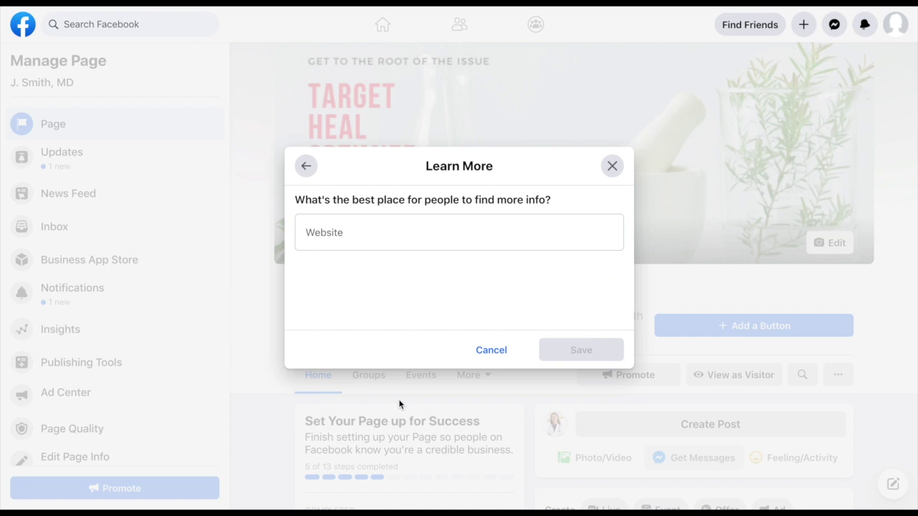
left_click(307, 238)
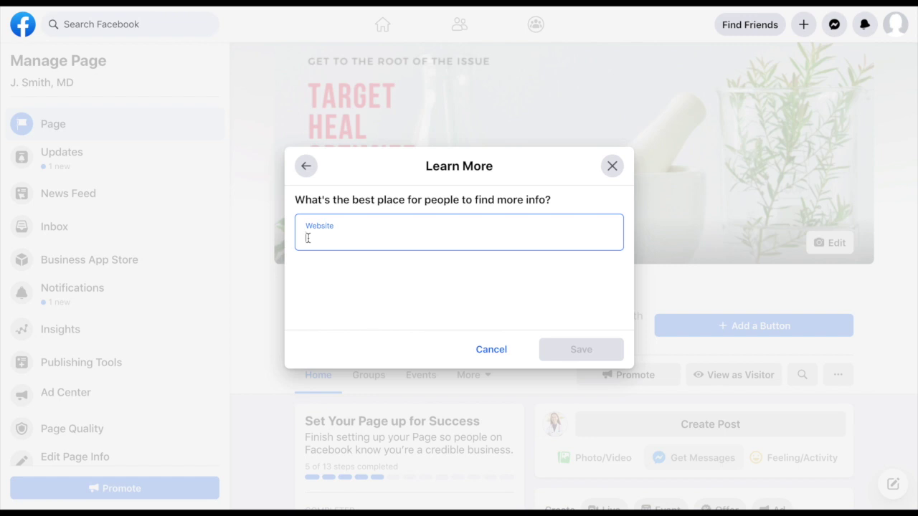
type("ww")
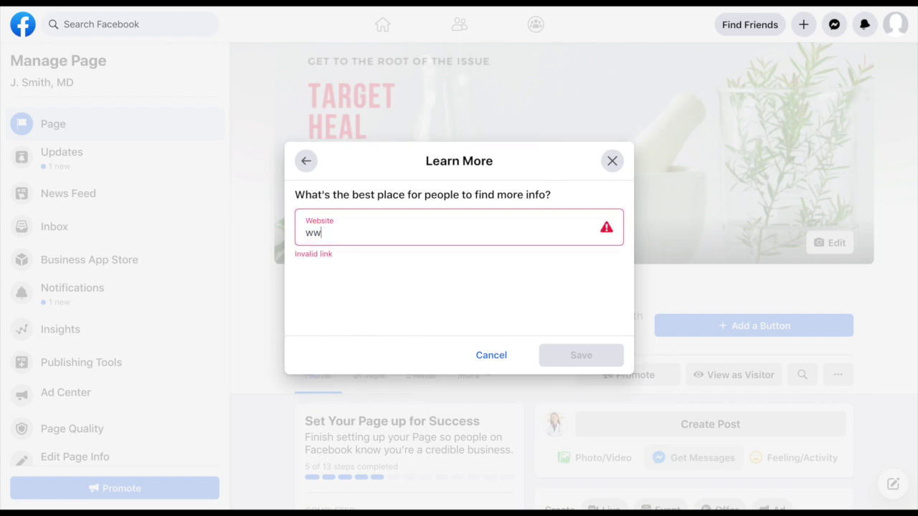
type("w.jsmith.com")
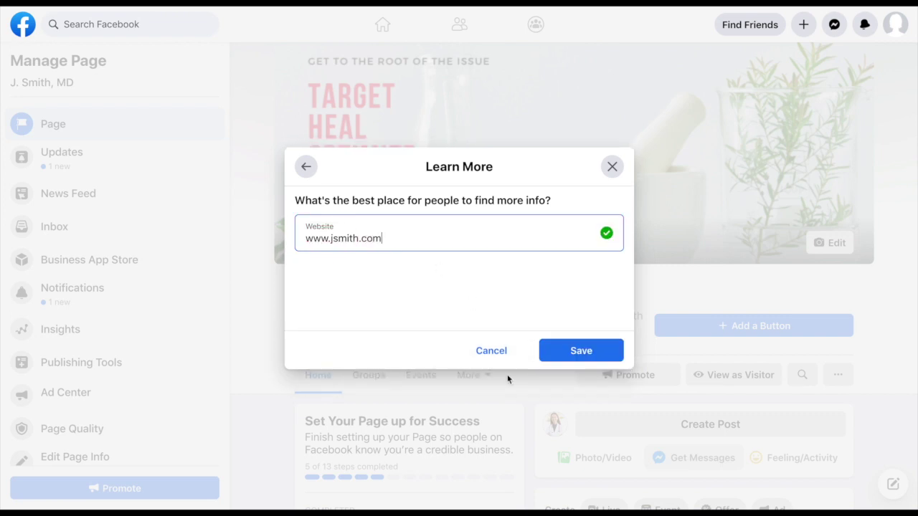
left_click(358, 238)
type("md")
left_click(568, 353)
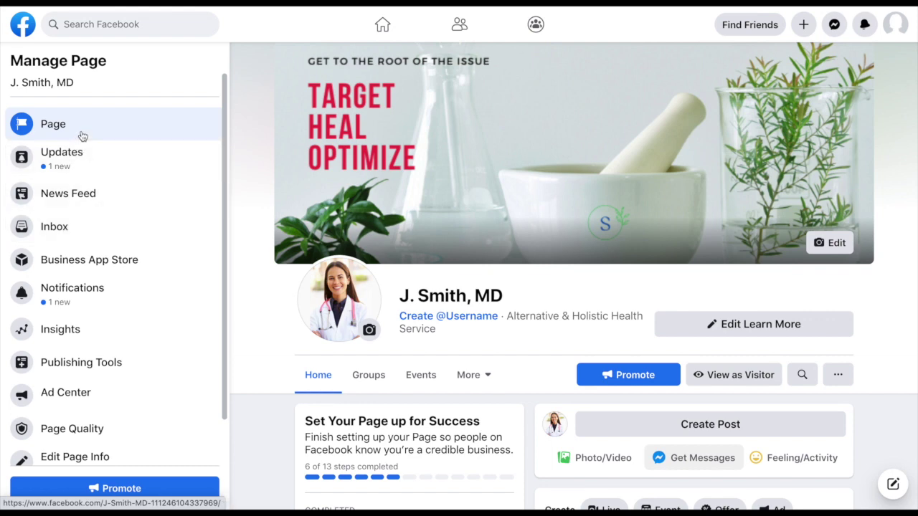
Step: Open the page's Insights, showing Overview, Followers, Likes, Reach and Posts
scroll(82, 137, "down", 3)
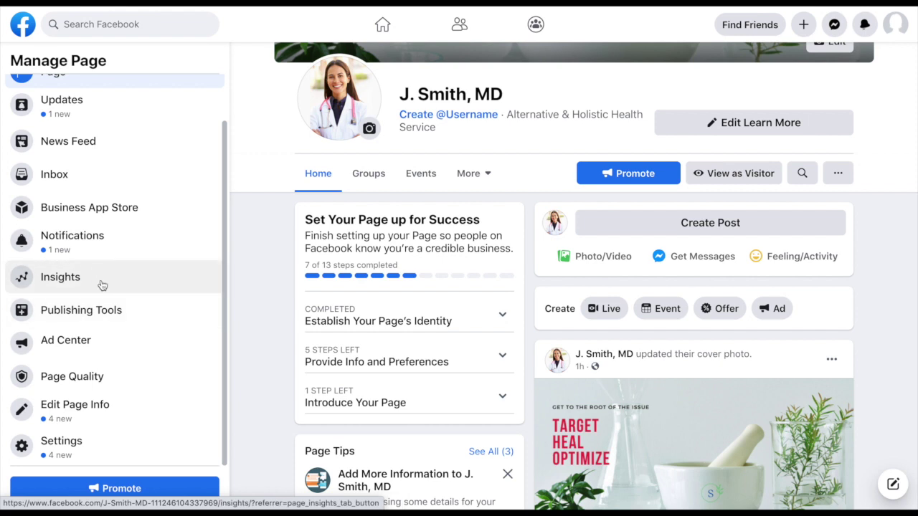
left_click(61, 287)
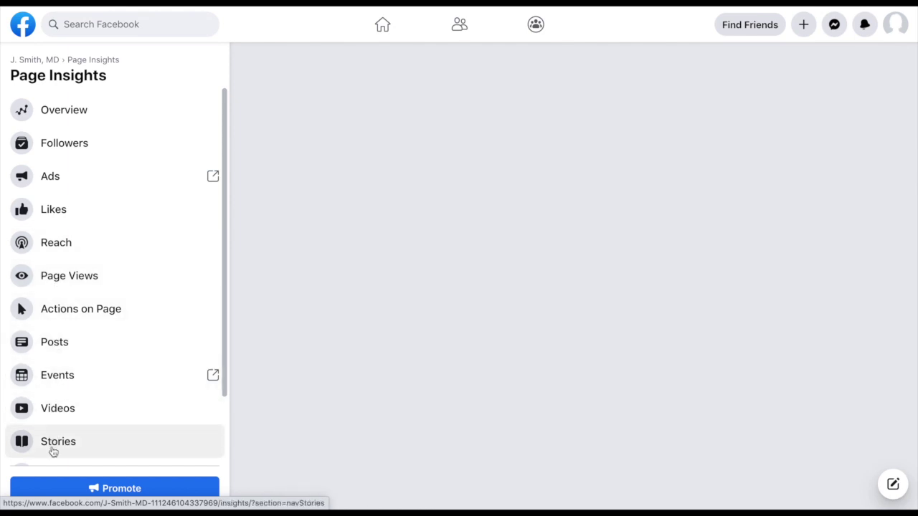
scroll(54, 441, "down", 1)
scroll(55, 439, "up", 1)
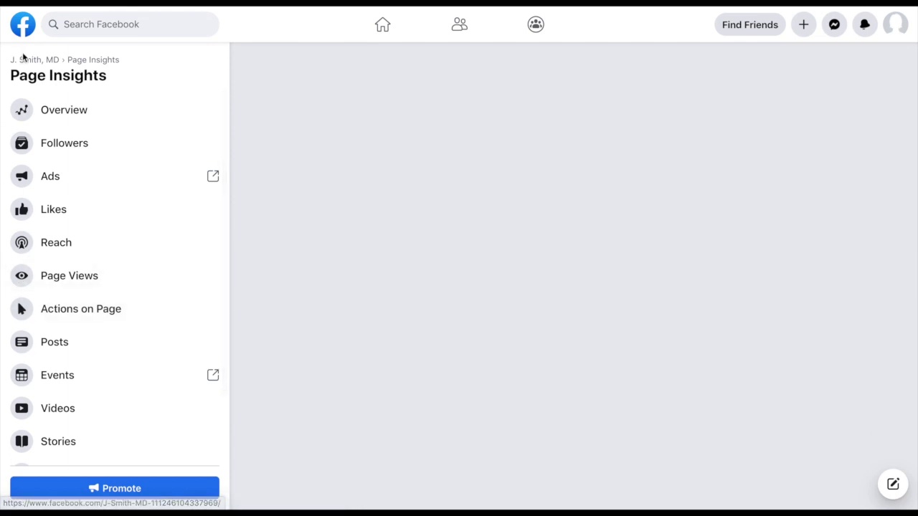
left_click(43, 63)
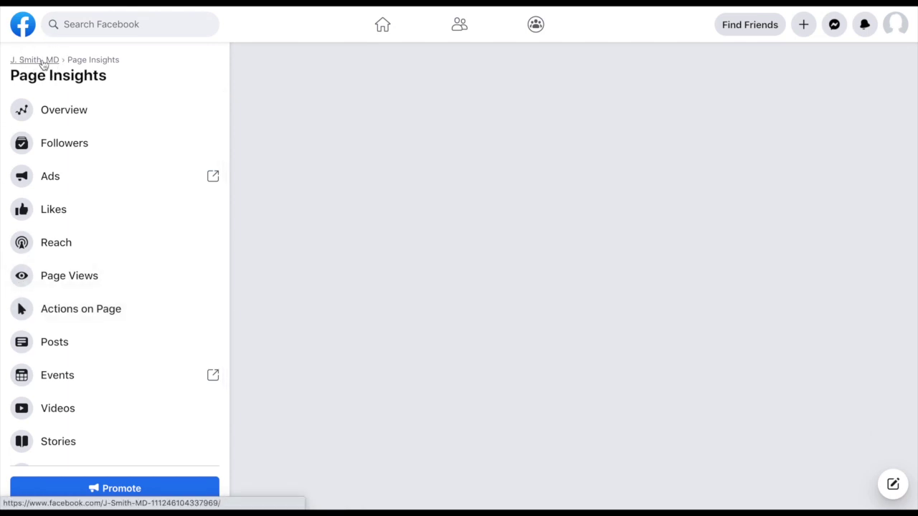
scroll(123, 416, "down", 1)
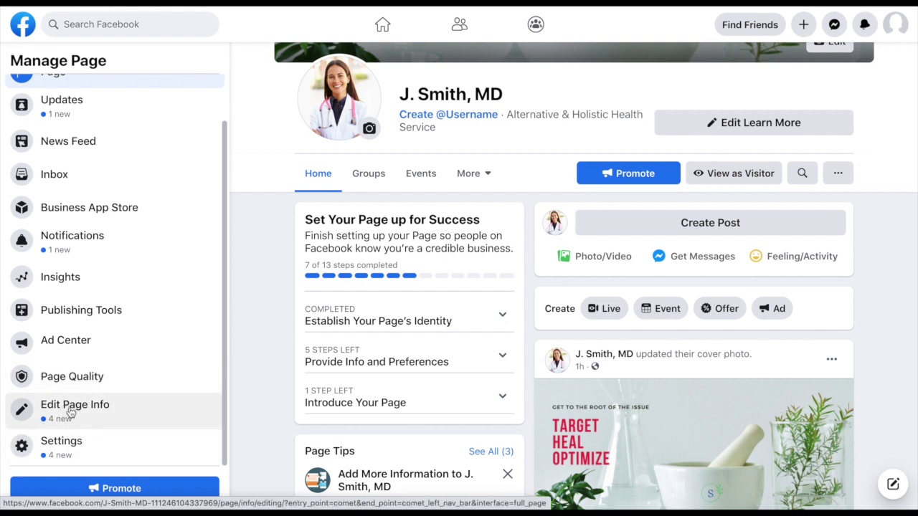
left_click(70, 411)
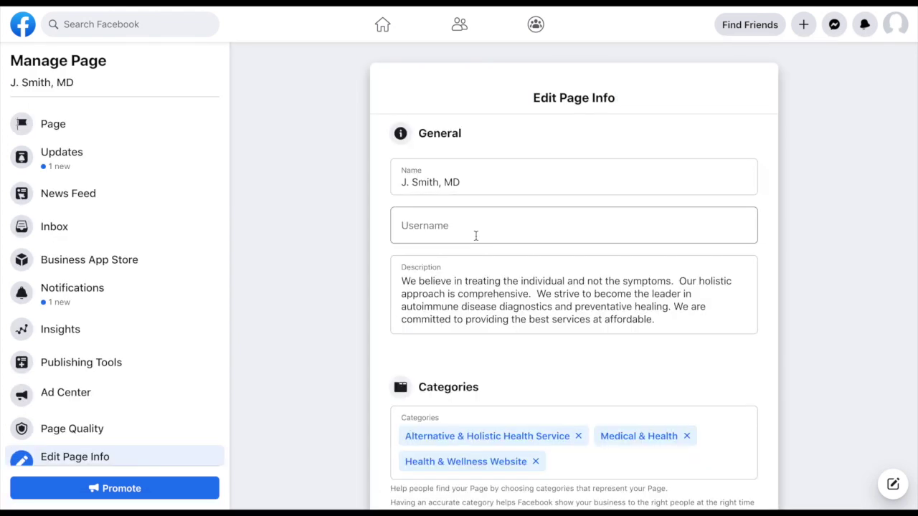
left_click(446, 231)
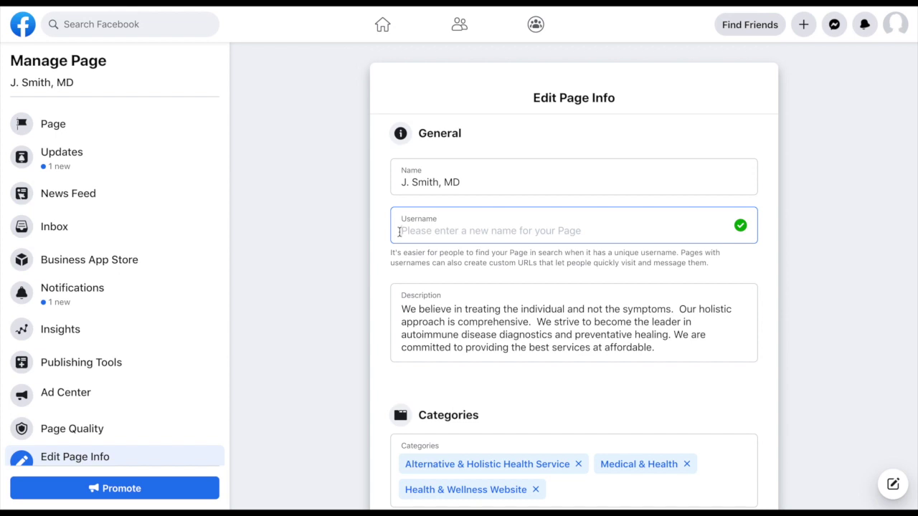
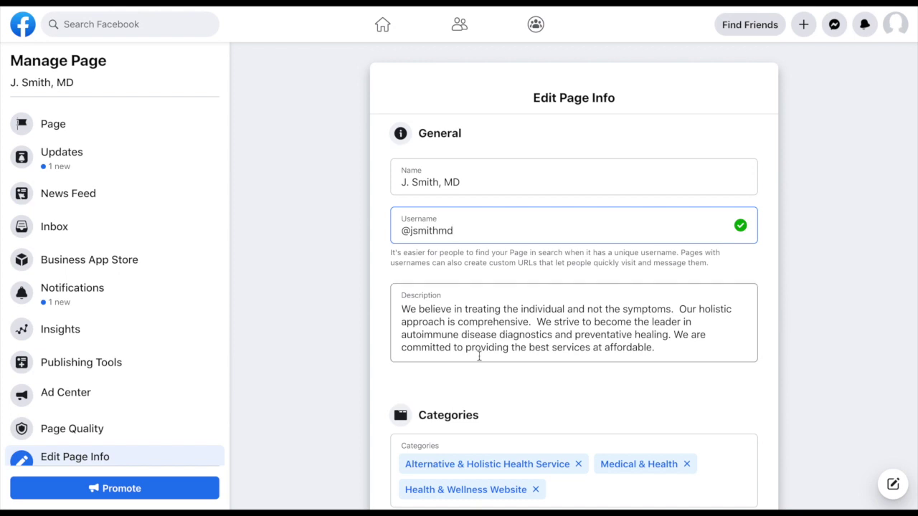
Step: Set the page's Hours to Open on Selected Hours to reveal weekday time fields
scroll(449, 381, "down", 1)
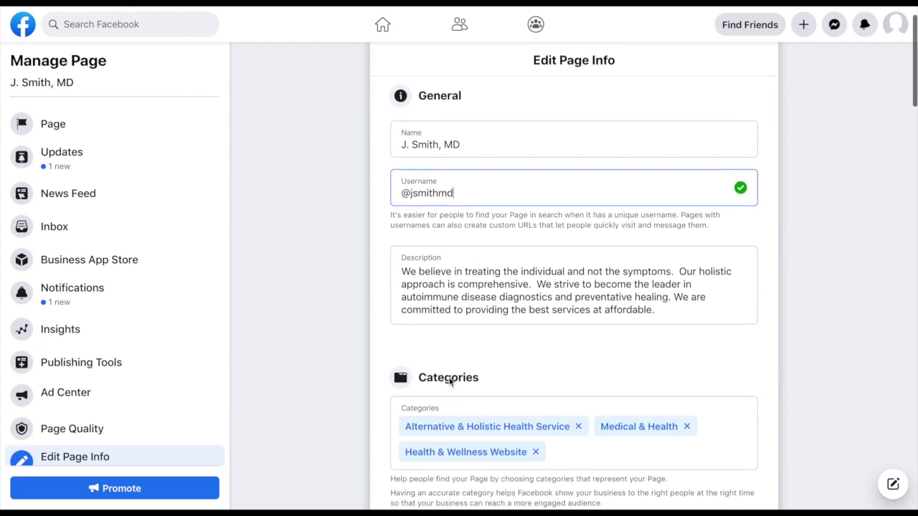
scroll(451, 382, "down", 4)
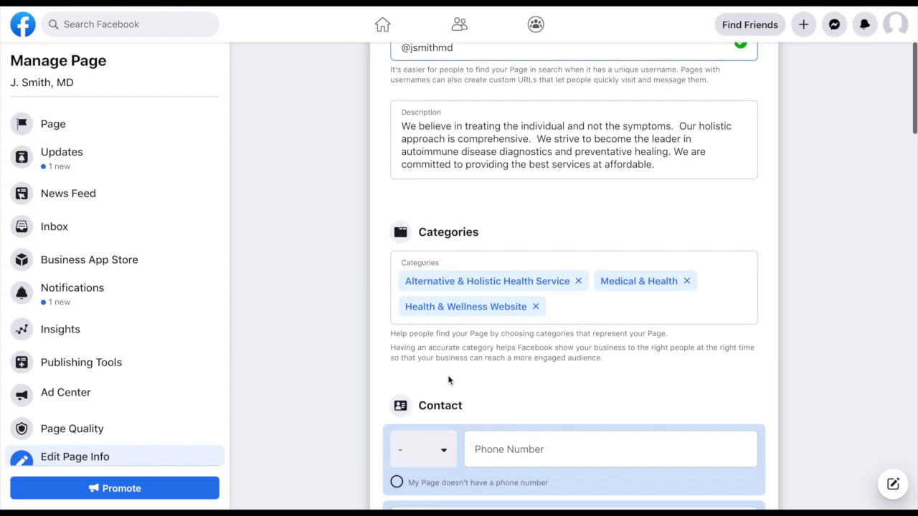
scroll(516, 201, "down", 2)
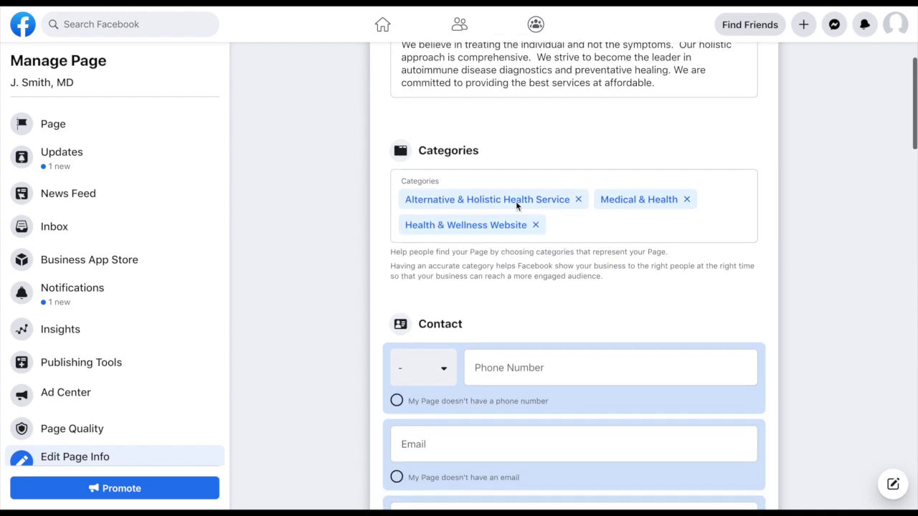
scroll(516, 201, "up", 2)
scroll(516, 201, "down", 2)
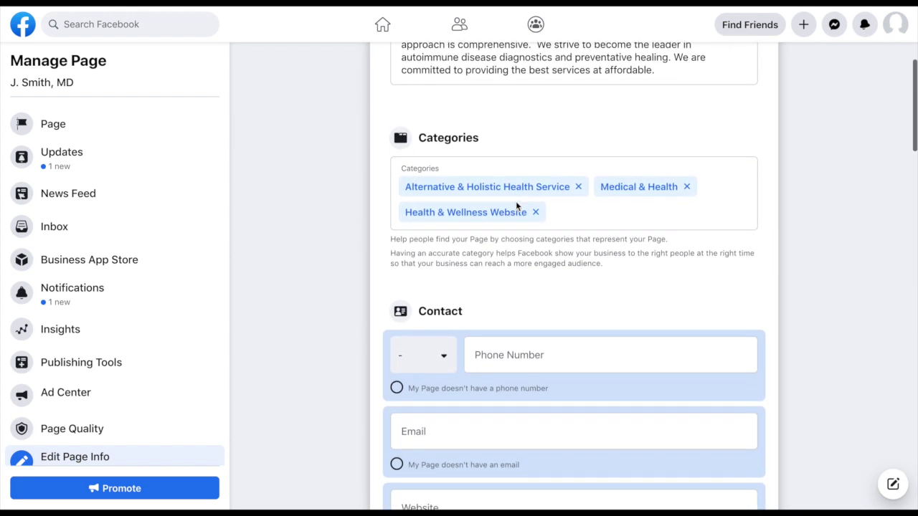
scroll(516, 201, "down", 1)
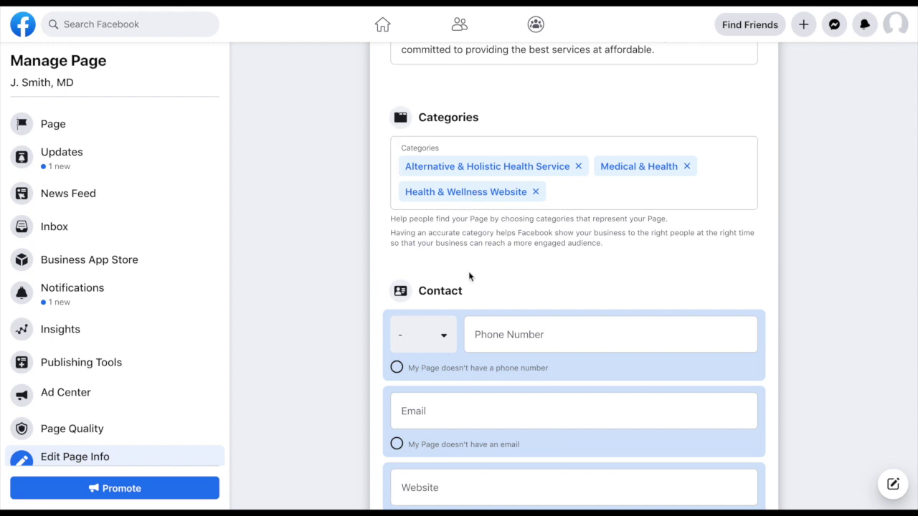
scroll(468, 277, "down", 2)
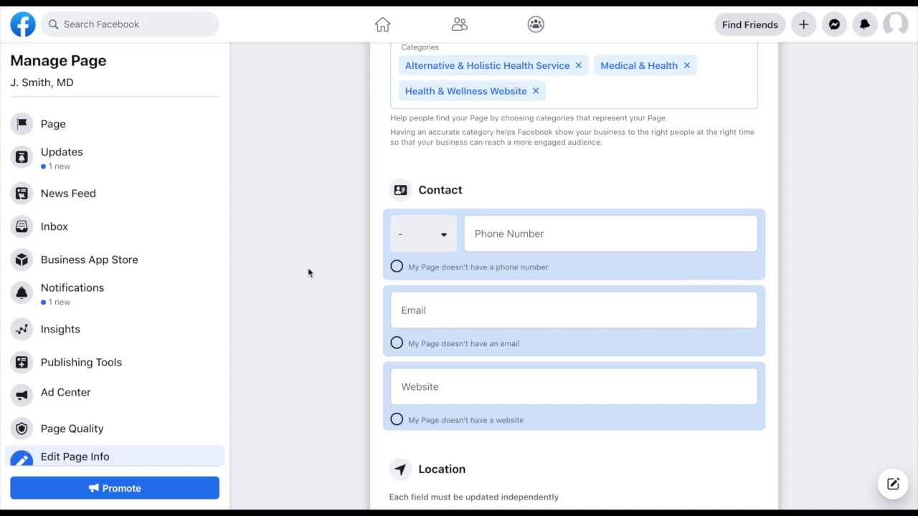
scroll(343, 342, "down", 1)
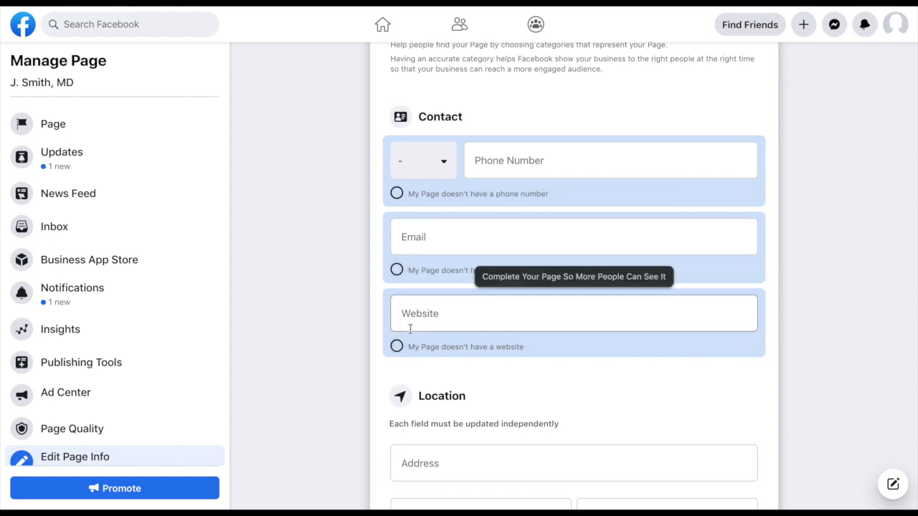
scroll(410, 328, "down", 2)
scroll(409, 328, "down", 2)
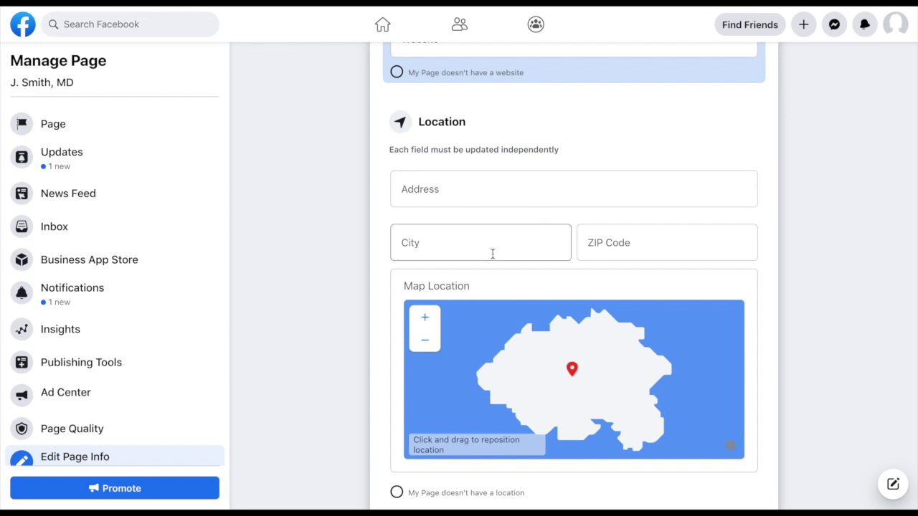
scroll(350, 359, "down", 8)
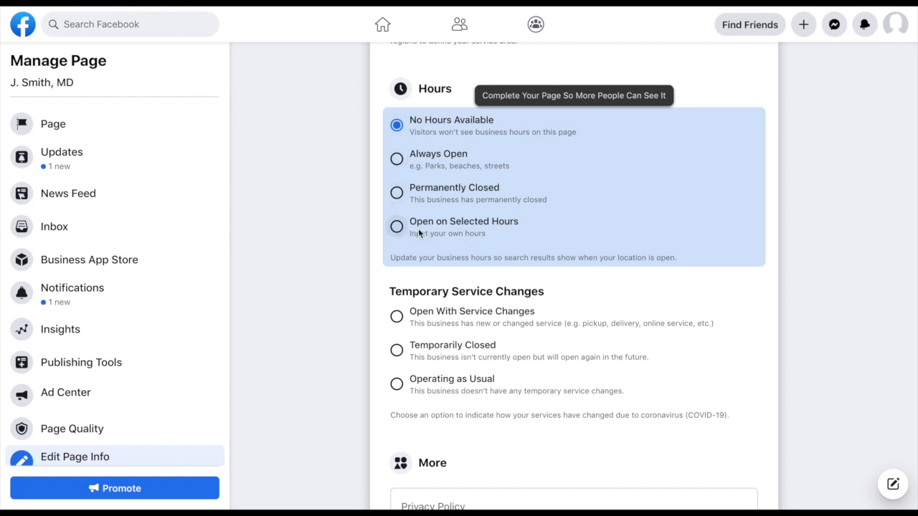
left_click(397, 226)
Step: Set Hours to Always Open and Temporary Service Changes to Operating as Usual
scroll(509, 380, "down", 3)
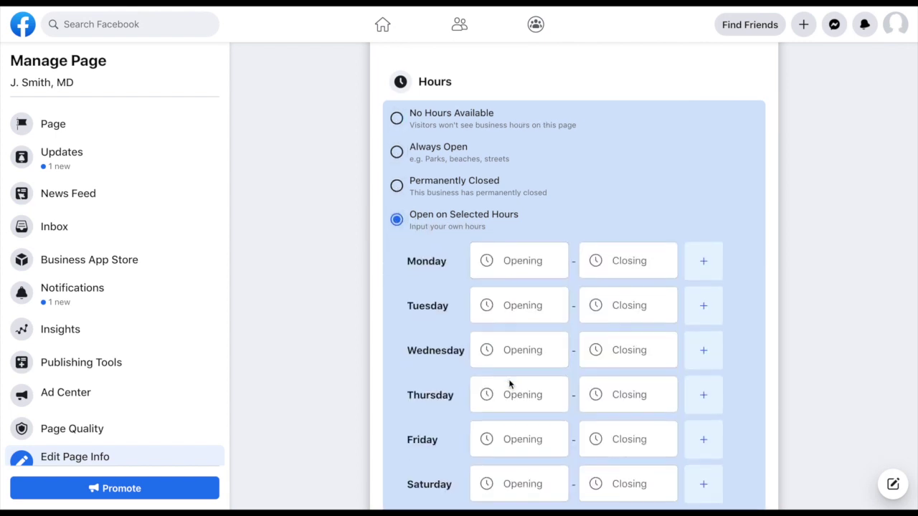
scroll(508, 380, "up", 3)
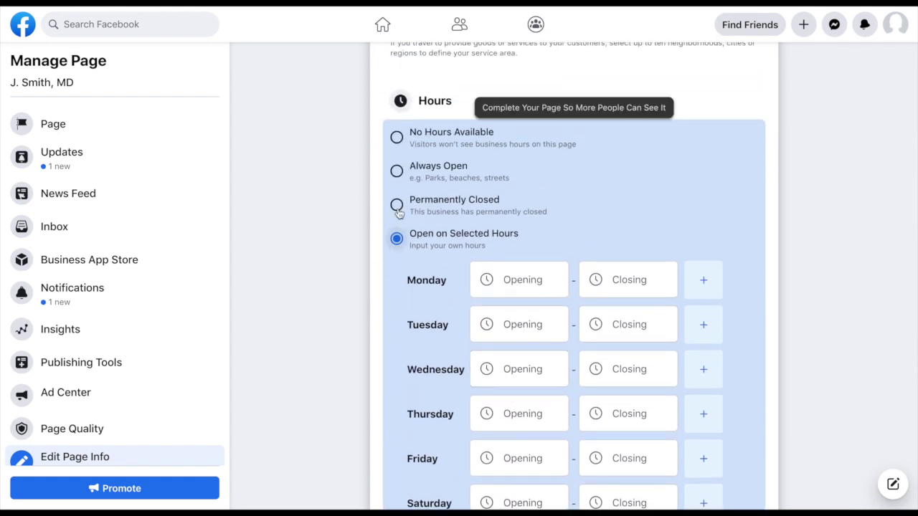
left_click(396, 171)
scroll(401, 336, "down", 2)
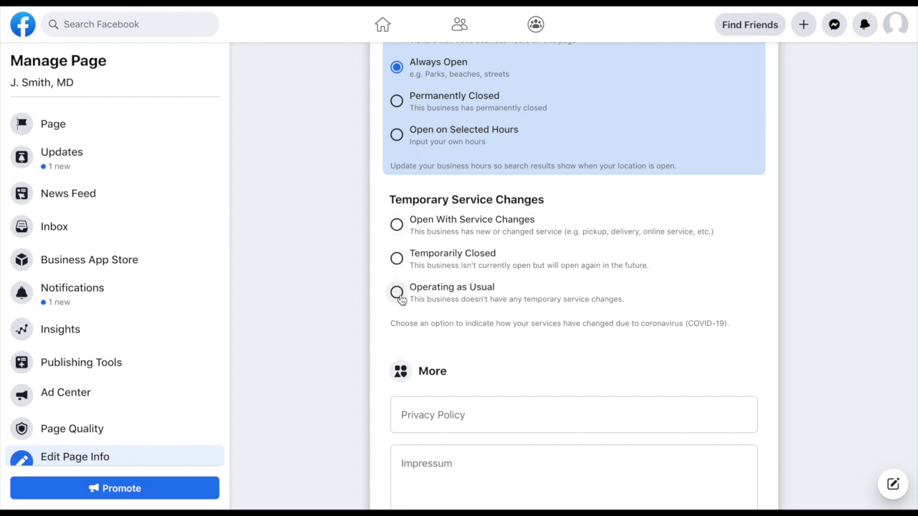
left_click(398, 294)
Step: Review the Edit Page Info form, then go to the page's Settings
scroll(369, 403, "down", 3)
scroll(369, 404, "down", 2)
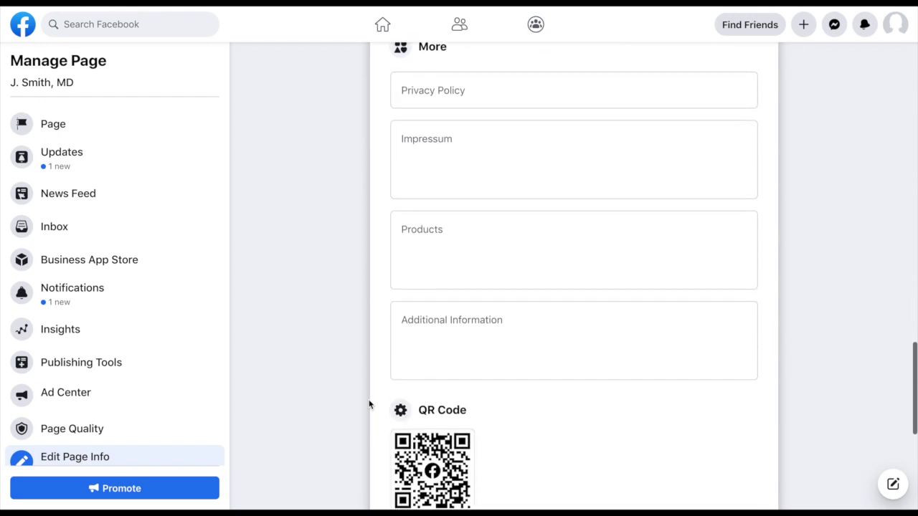
scroll(368, 404, "up", 2)
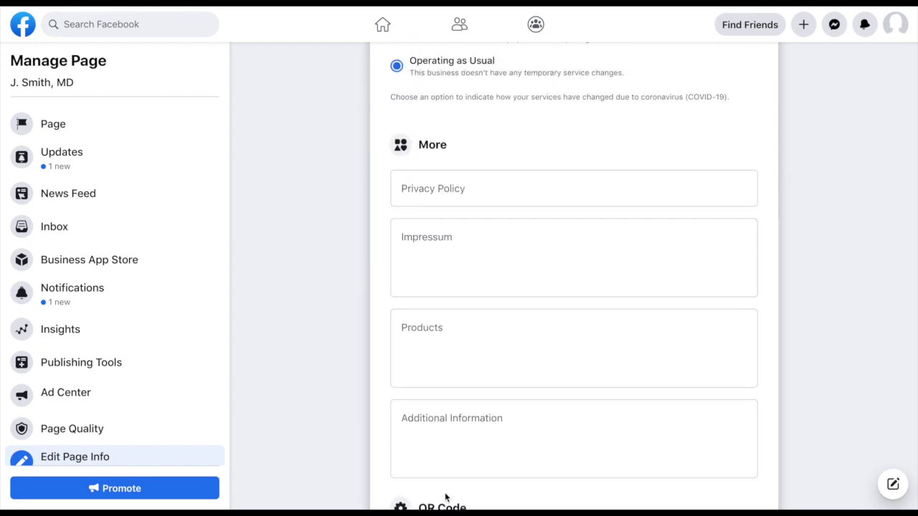
scroll(445, 497, "down", 3)
scroll(446, 497, "down", 4)
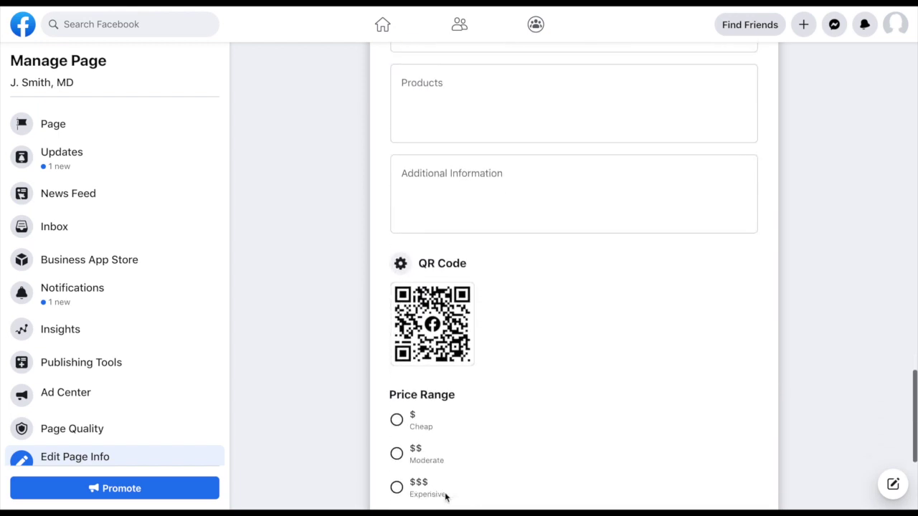
scroll(445, 493, "down", 1)
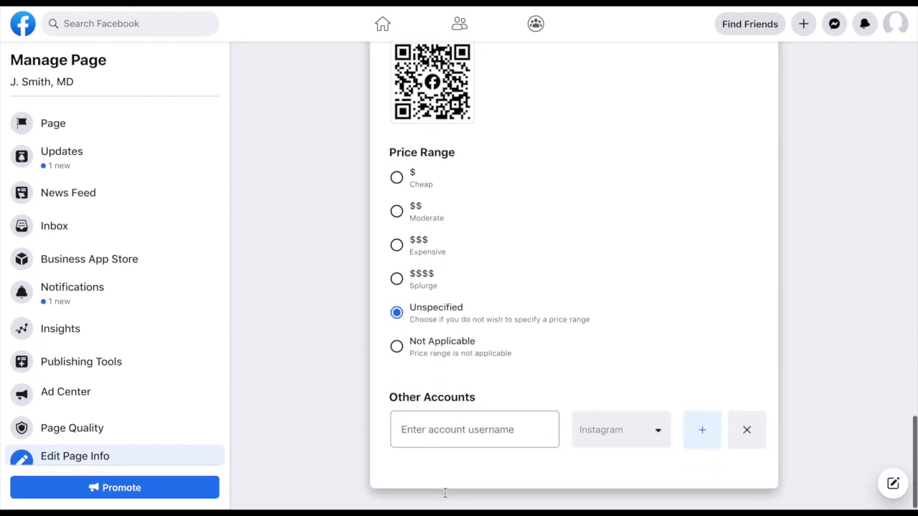
scroll(446, 495, "up", 6)
scroll(445, 495, "up", 18)
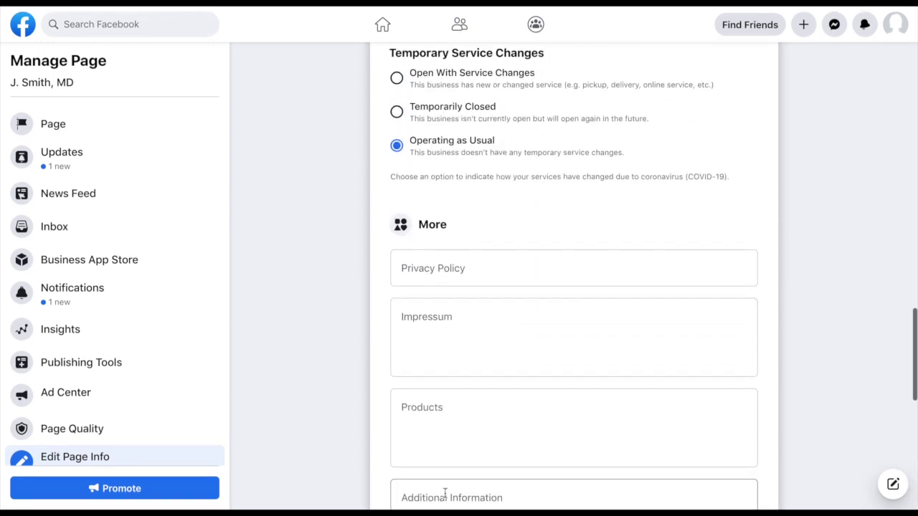
scroll(445, 495, "up", 7)
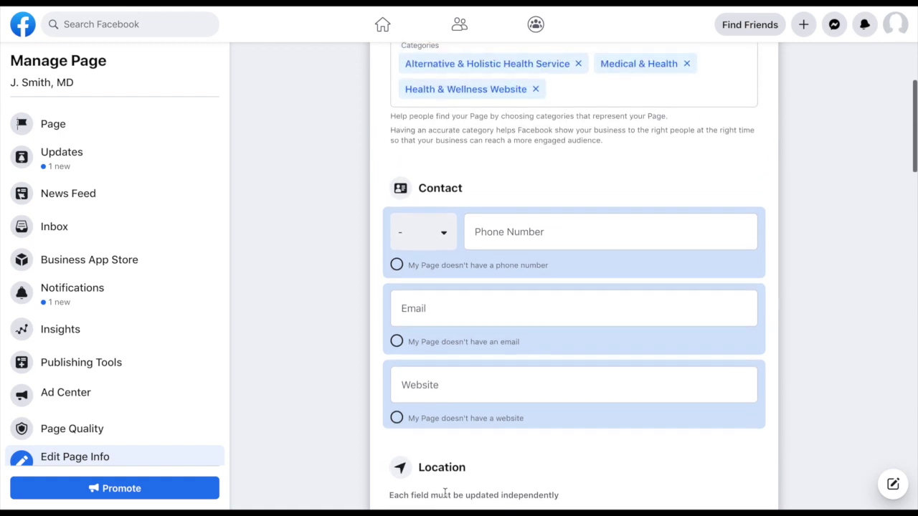
scroll(31, 424, "down", 1)
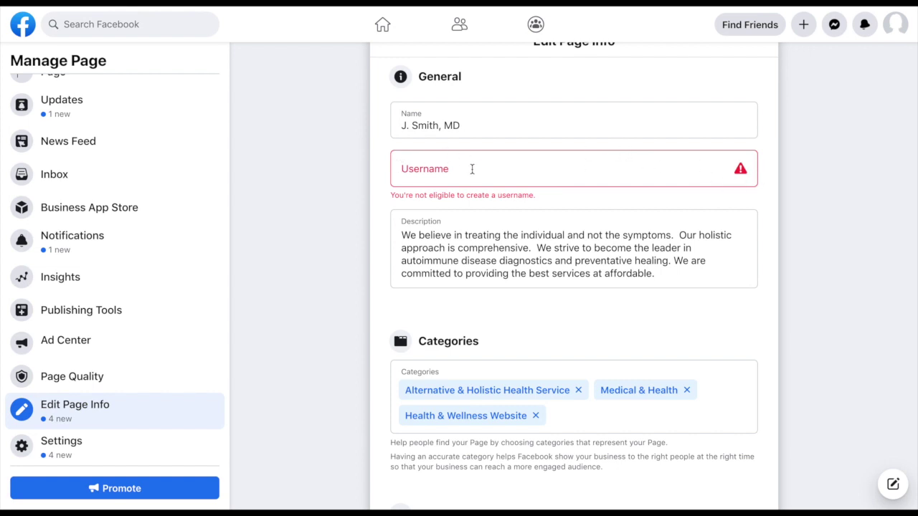
left_click(402, 173)
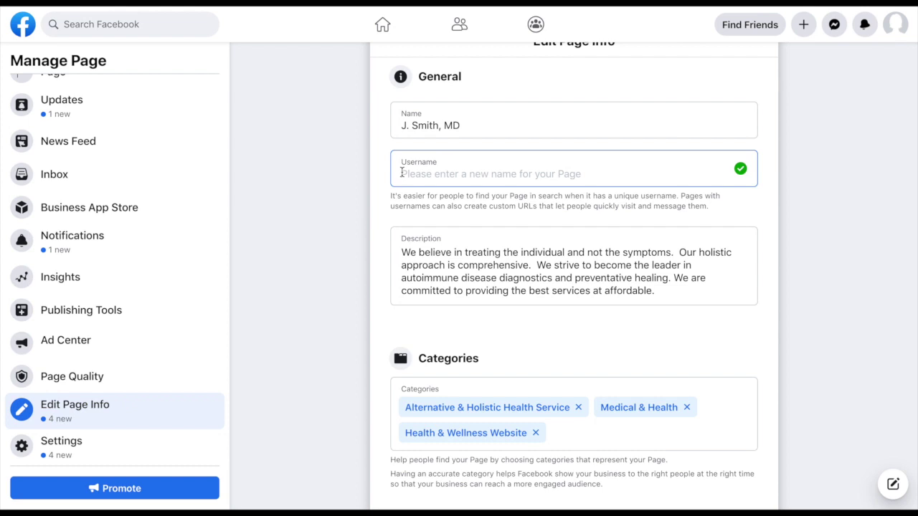
scroll(401, 172, "down", 3)
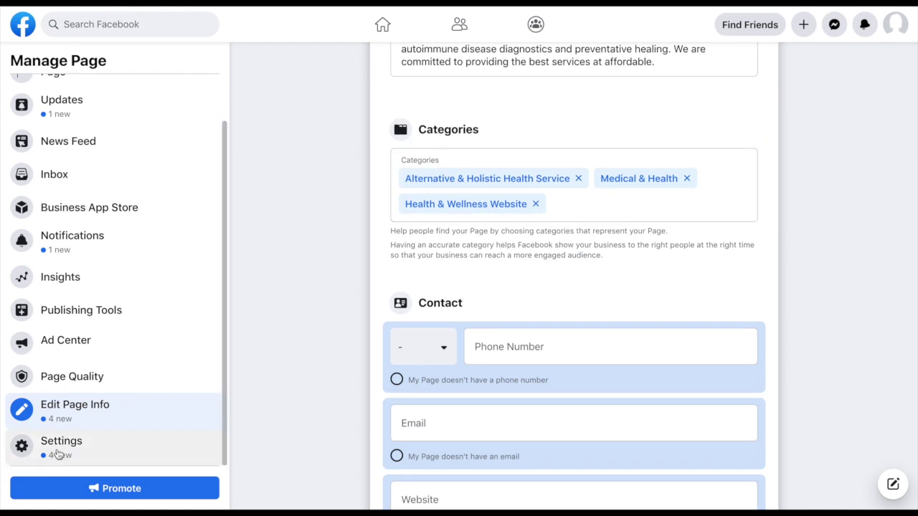
left_click(57, 454)
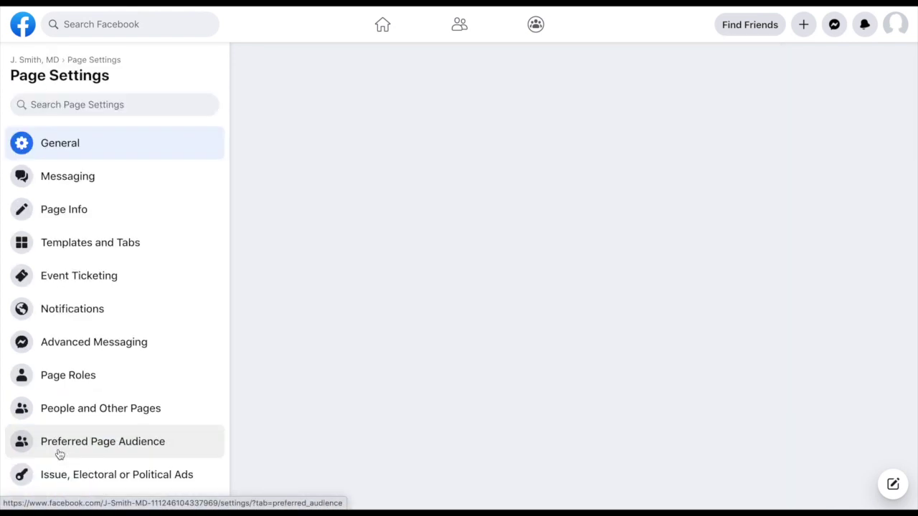
Step: Switch Page Settings to the Messaging section for Messenger and Instagram
scroll(81, 281, "down", 1)
scroll(81, 279, "down", 1)
scroll(79, 278, "up", 3)
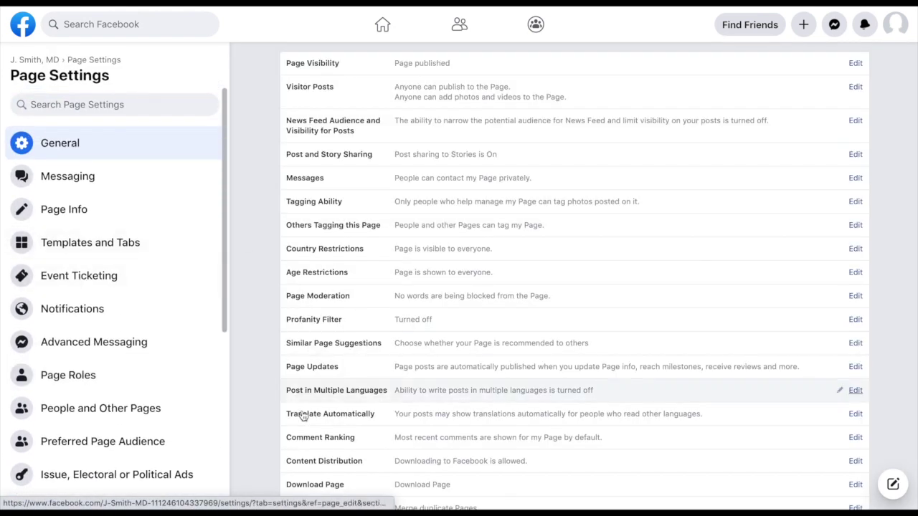
scroll(301, 416, "down", 2)
scroll(302, 415, "up", 2)
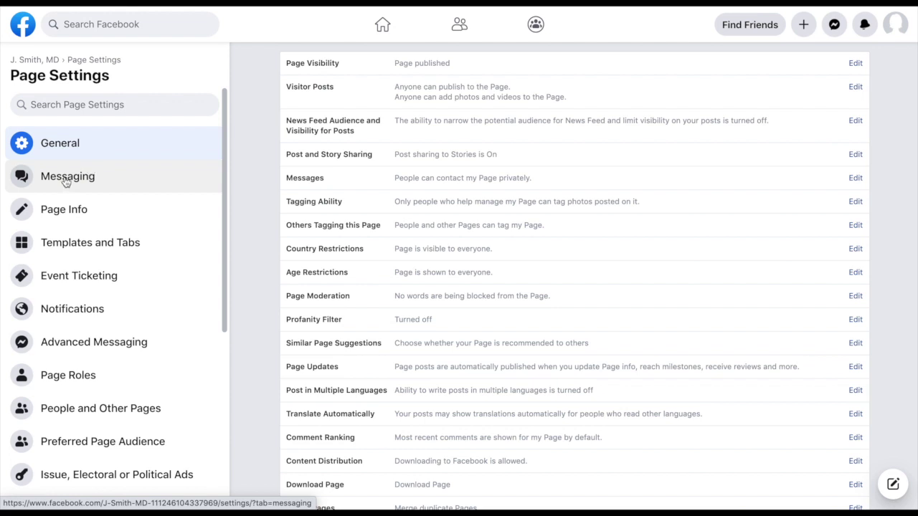
left_click(66, 182)
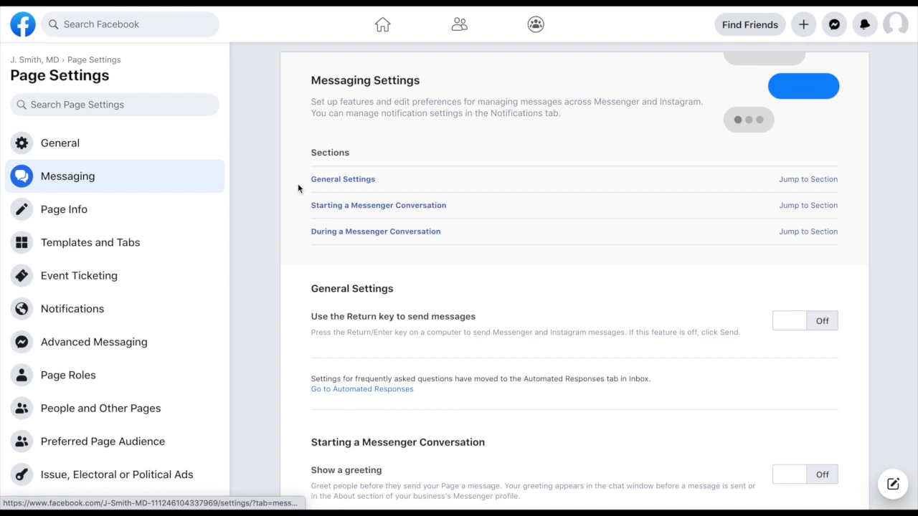
Step: Turn Show a greeting On under Starting a Messenger Conversation
scroll(324, 415, "down", 3)
scroll(325, 415, "down", 4)
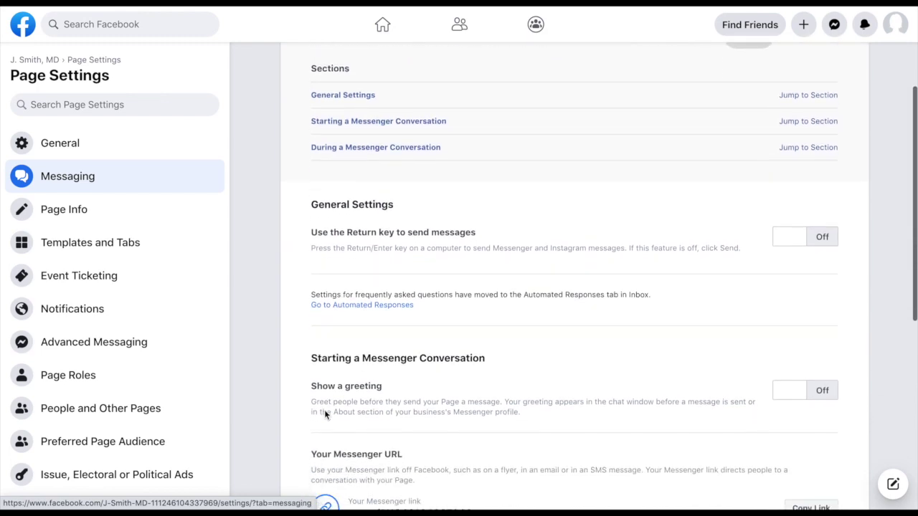
scroll(324, 410, "down", 1)
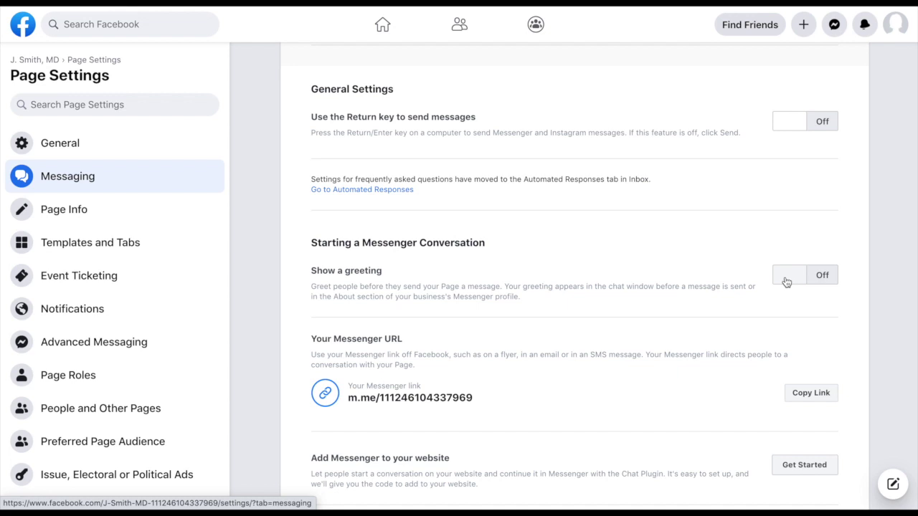
left_click(787, 280)
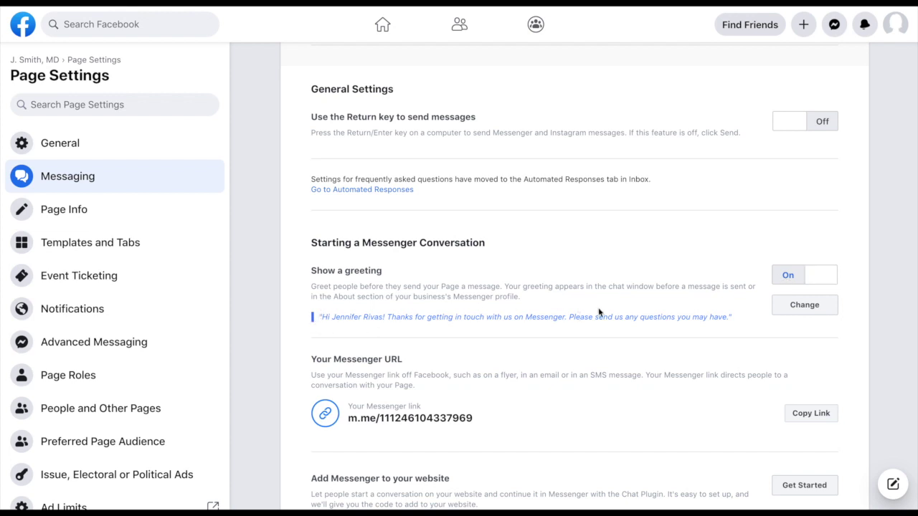
Step: Replace the greeting's full-name placeholder with the recipient's first name after 'Hi'
left_click(804, 306)
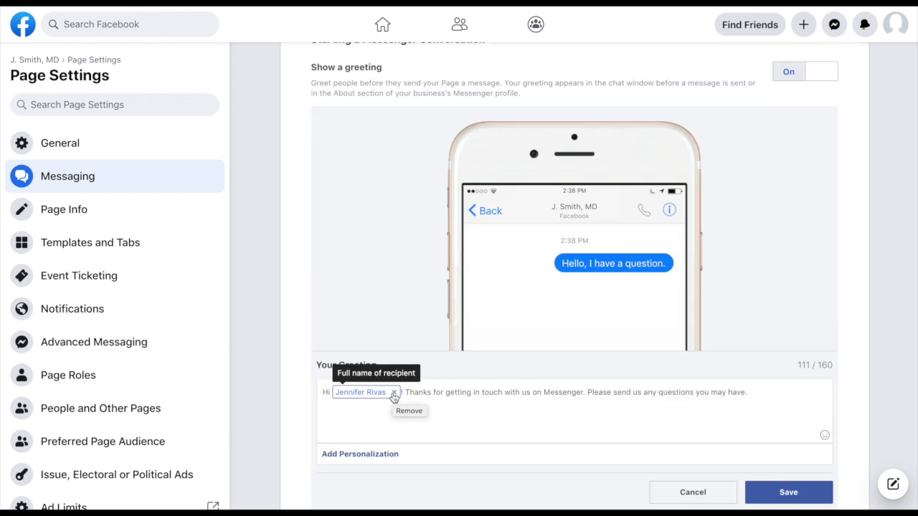
left_click(393, 393)
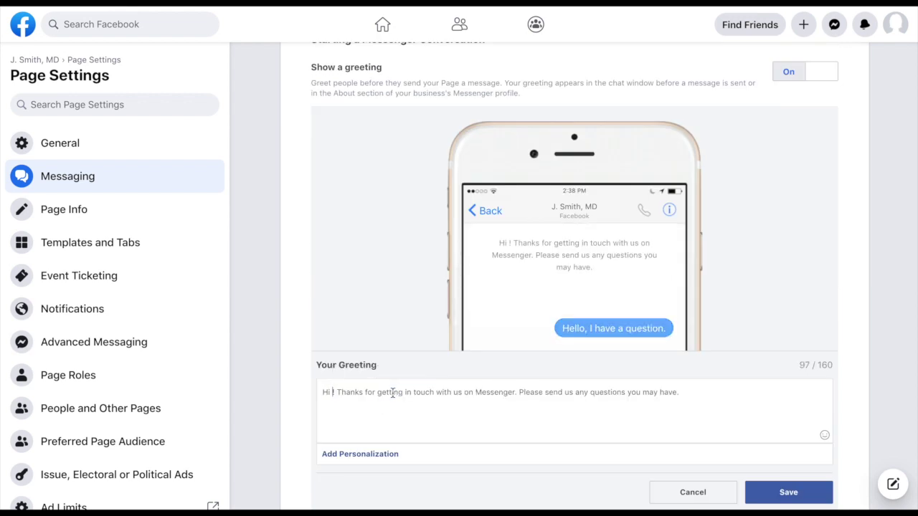
left_click(342, 458)
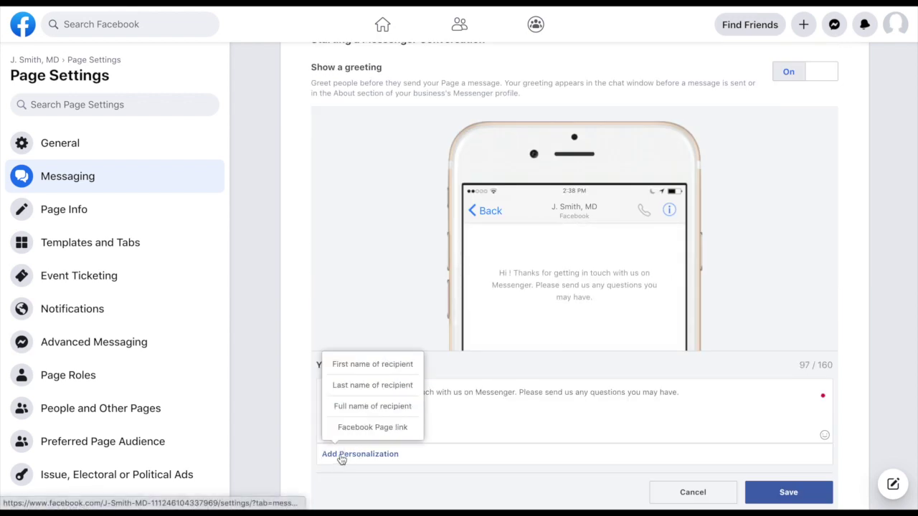
left_click(338, 363)
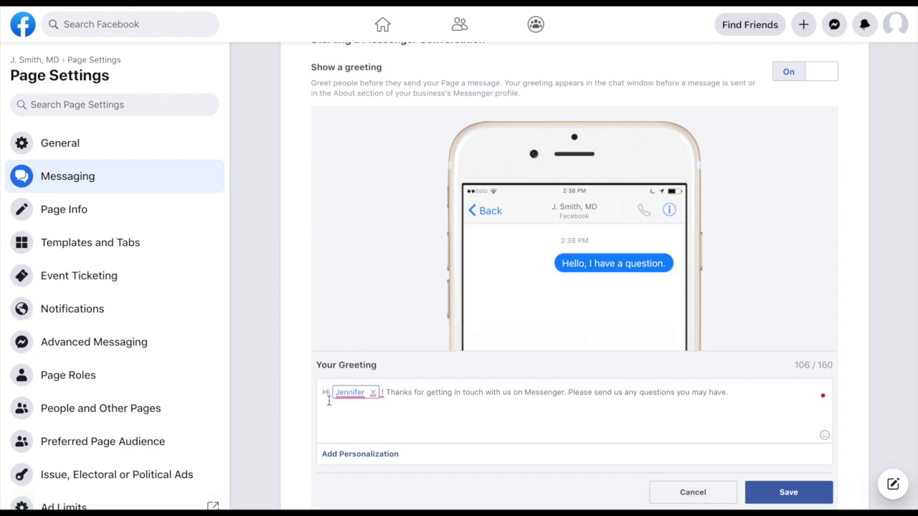
Step: End the greeting with 'and we will be in touch shortly.' and save it
left_click_drag(512, 392, 565, 391)
key("BackSpace")
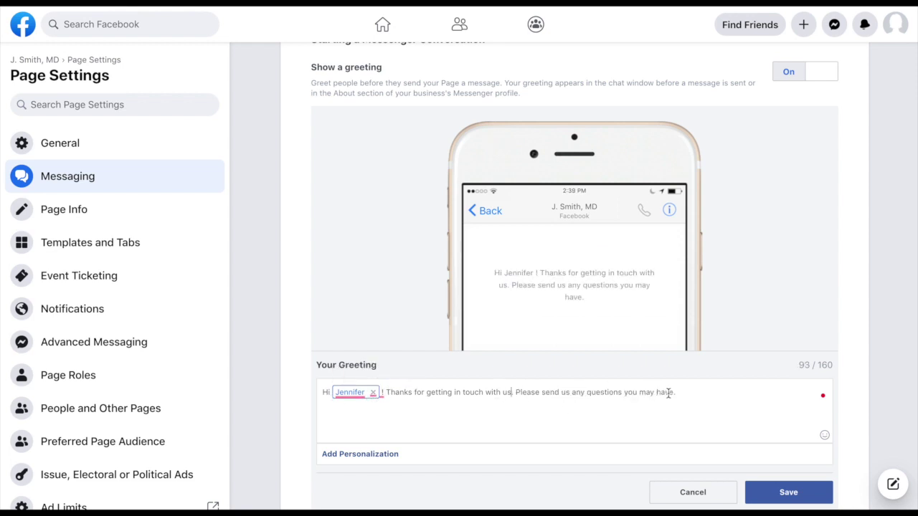
type("an")
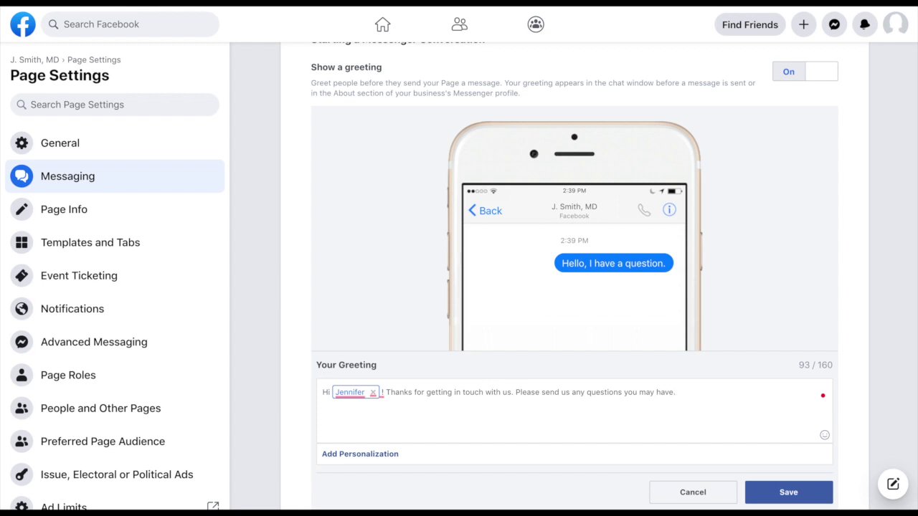
type("d ")
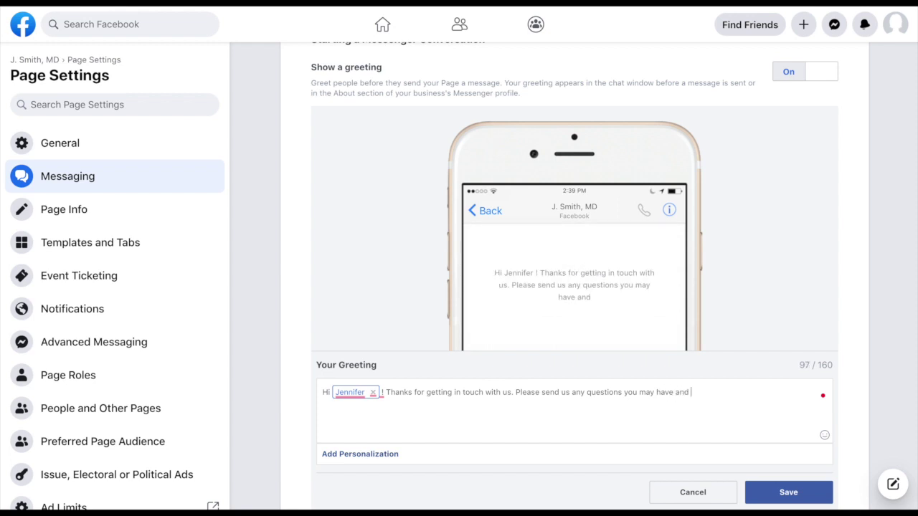
type("we will be")
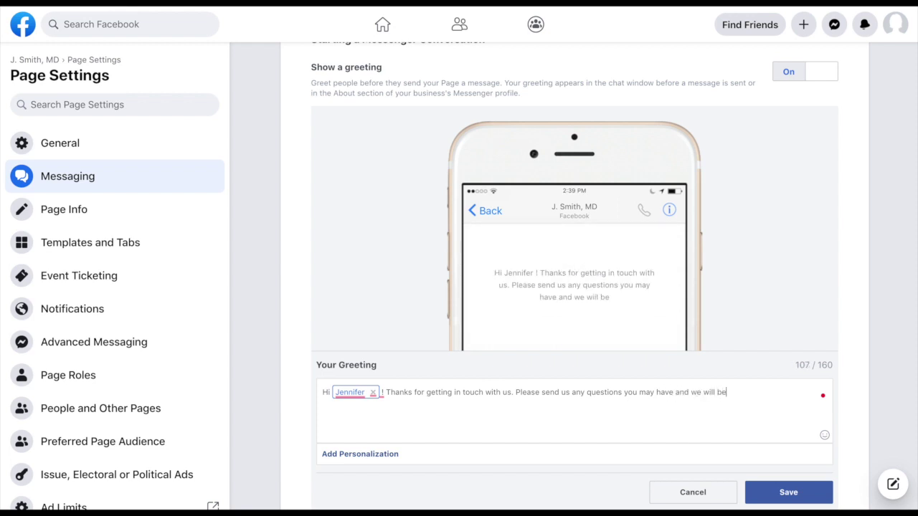
type(" in touch soon!")
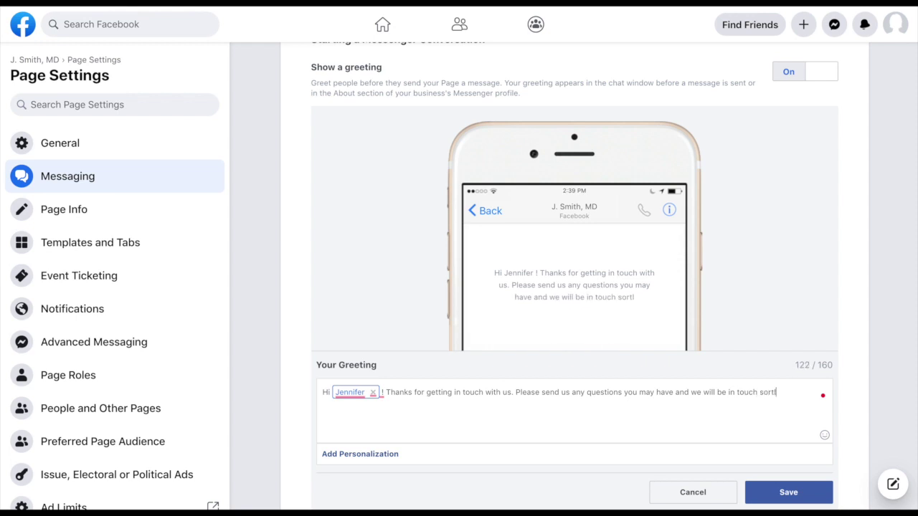
key("BackSpace")
key("BackSpace")
key("BackSpace")
type("hottly.")
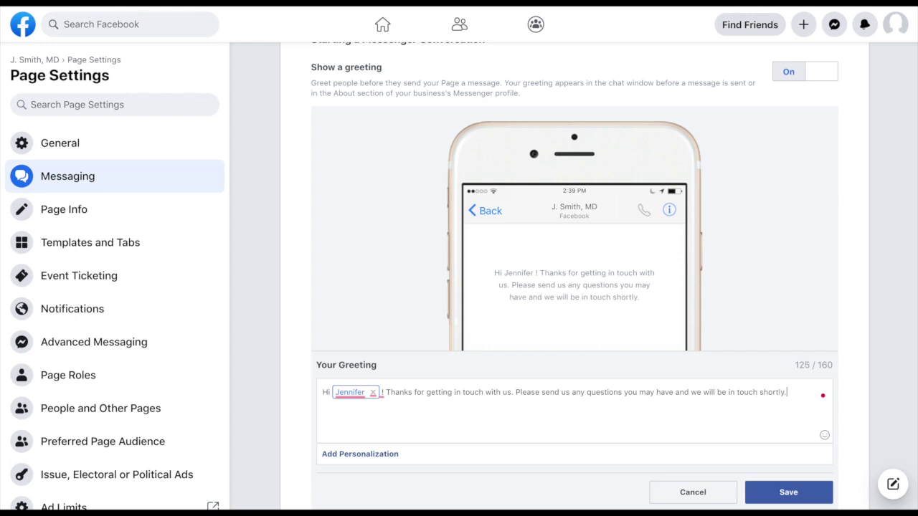
left_click(788, 492)
Step: Open the Away Message automated response under During a Messenger Conversation
scroll(678, 241, "up", 3)
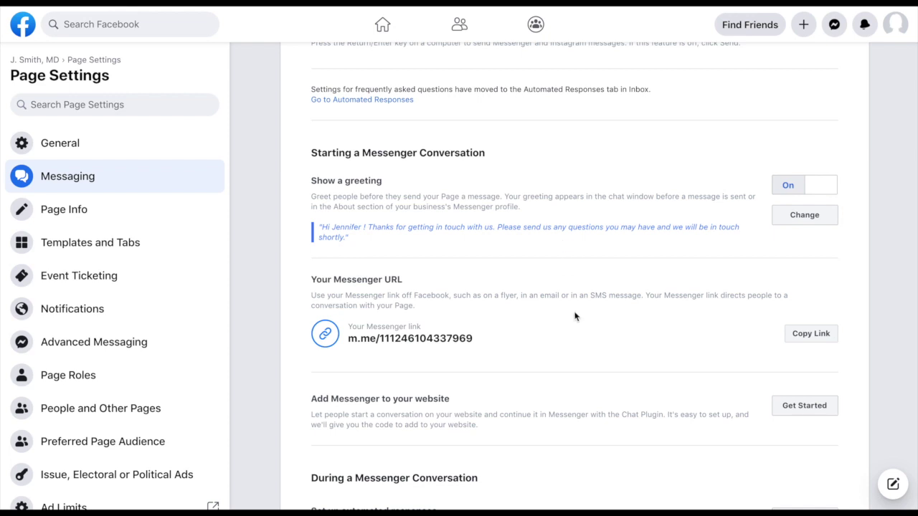
scroll(573, 317, "down", 5)
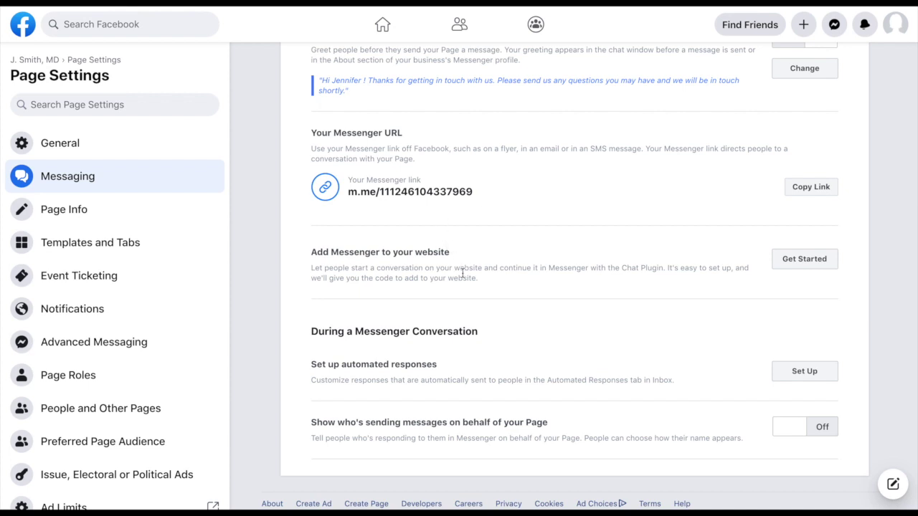
scroll(462, 273, "down", 1)
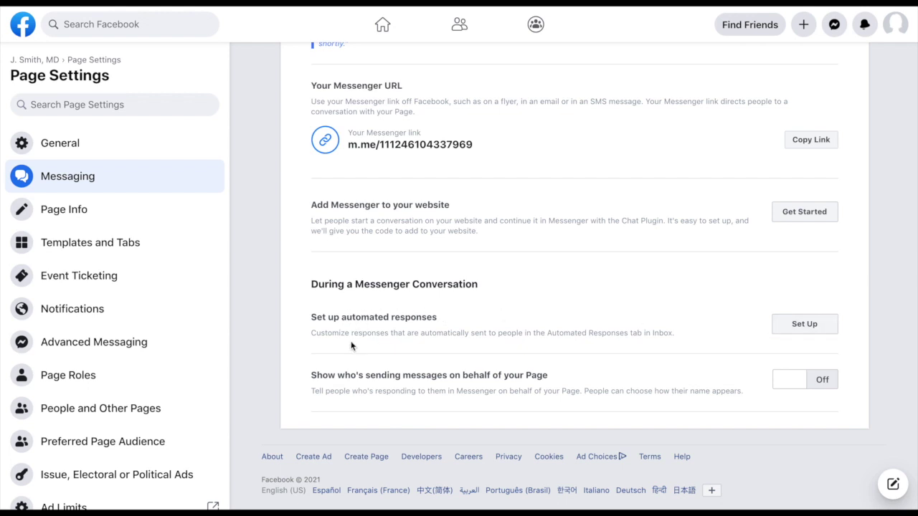
left_click(805, 325)
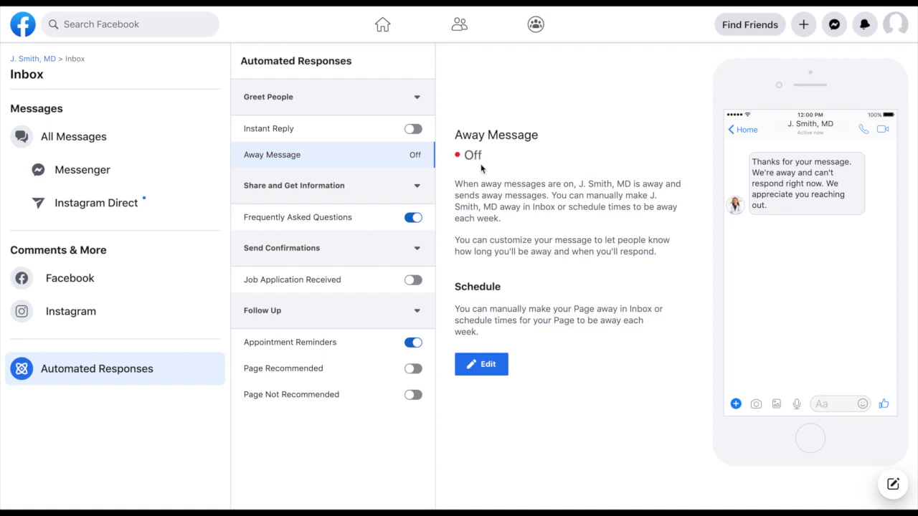
Step: Switch Instant Reply on and open the Away Message text for editing
left_click(414, 129)
left_click(481, 364)
left_click(502, 281)
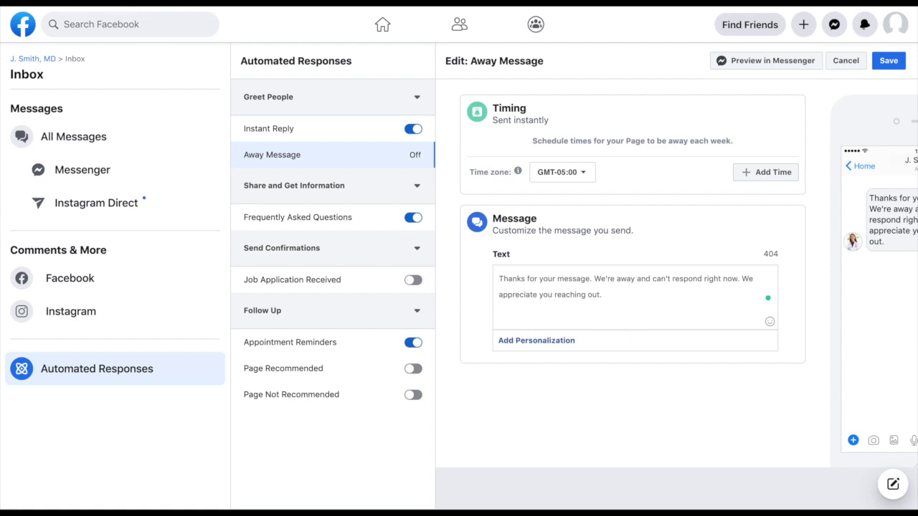
Step: Replace the away message with text saying staff are caring for patients and will be in touch soon
key("ctrl+shift+b")
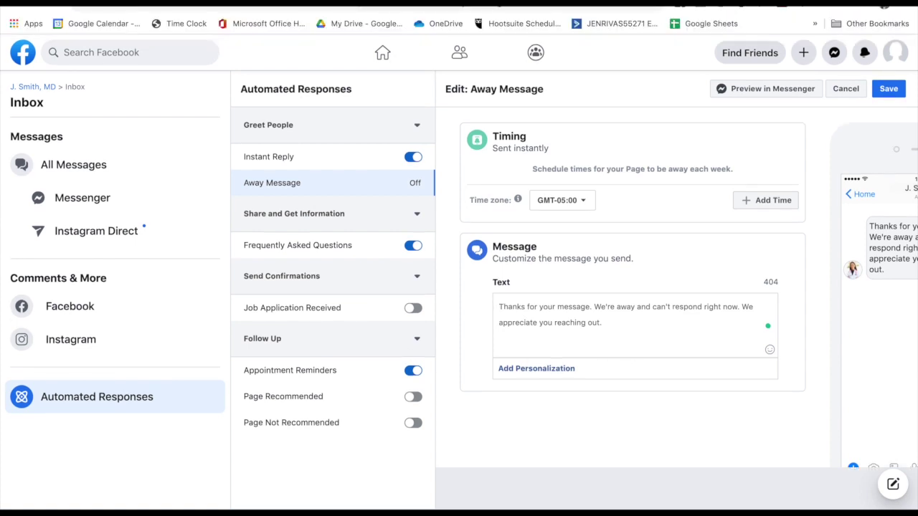
key("ctrl+shift+b")
left_click_drag(603, 294, 487, 279)
type("We are doing our best to reply to any and all messages. We are taking special care of some patients right now but someone will be in touch soon. Thanks!")
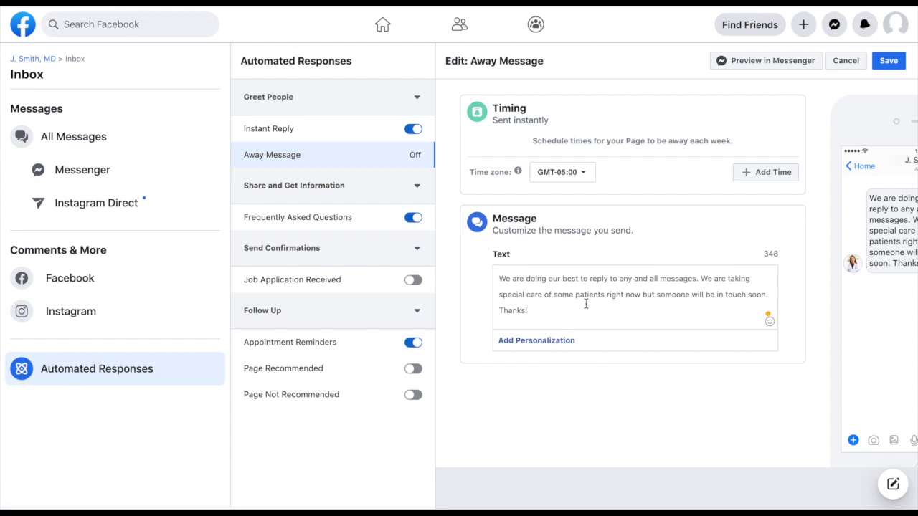
scroll(550, 301, "down", 1)
scroll(555, 329, "up", 1)
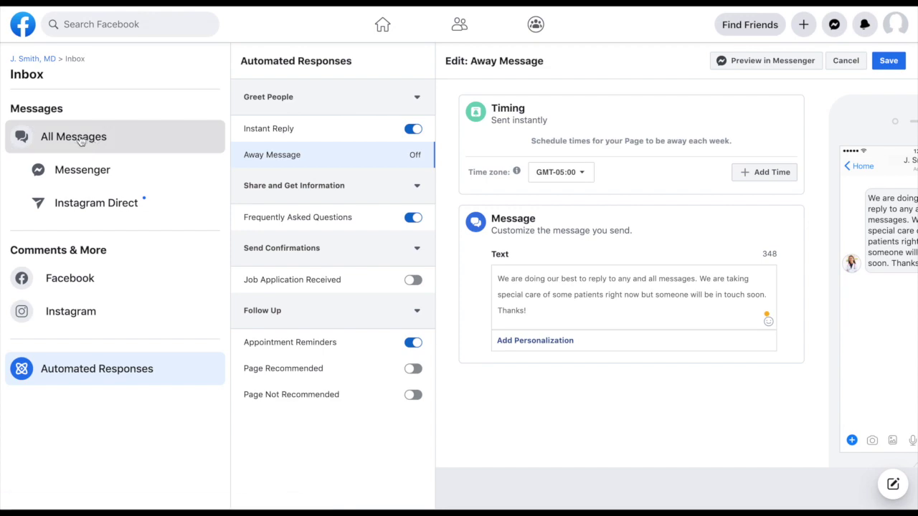
Step: Go back to the J. Smith, MD page and reopen its Page Settings on General
left_click(39, 61)
left_click(64, 443)
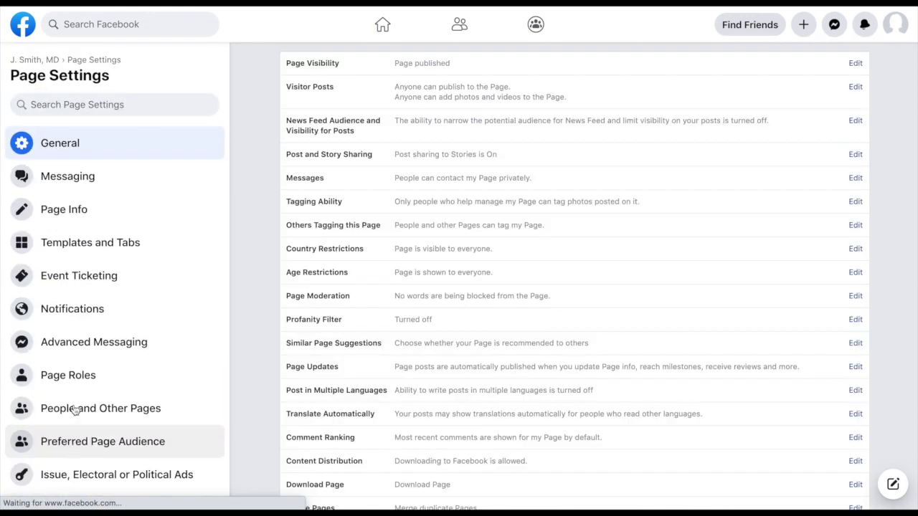
left_click(57, 213)
left_click(58, 217)
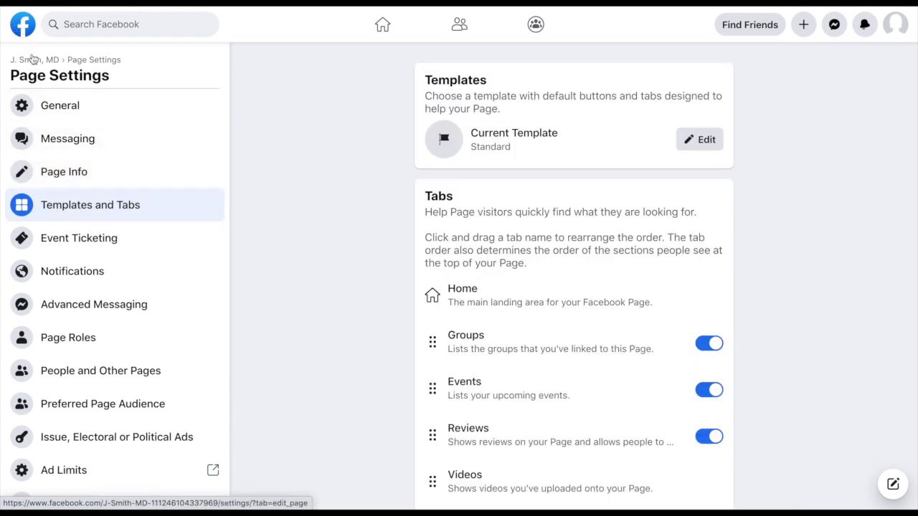
left_click(32, 60)
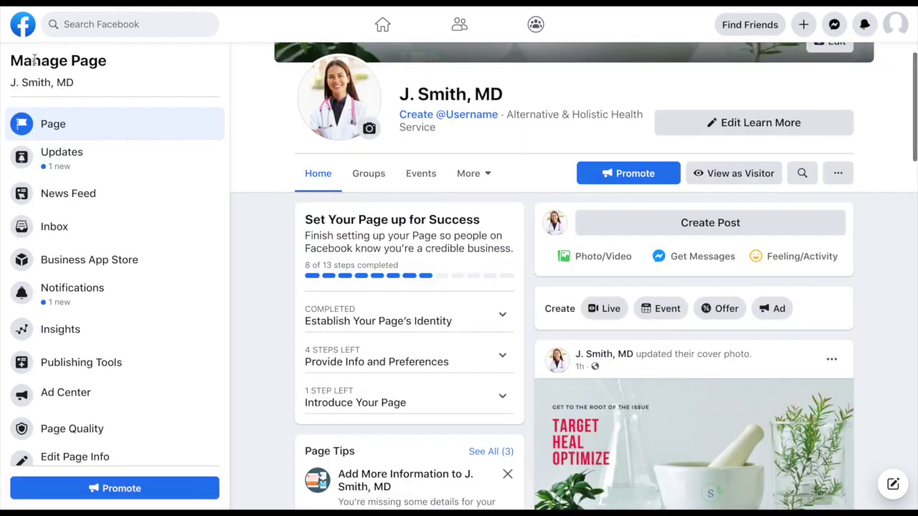
scroll(404, 417, "up", 1)
scroll(405, 423, "up", 1)
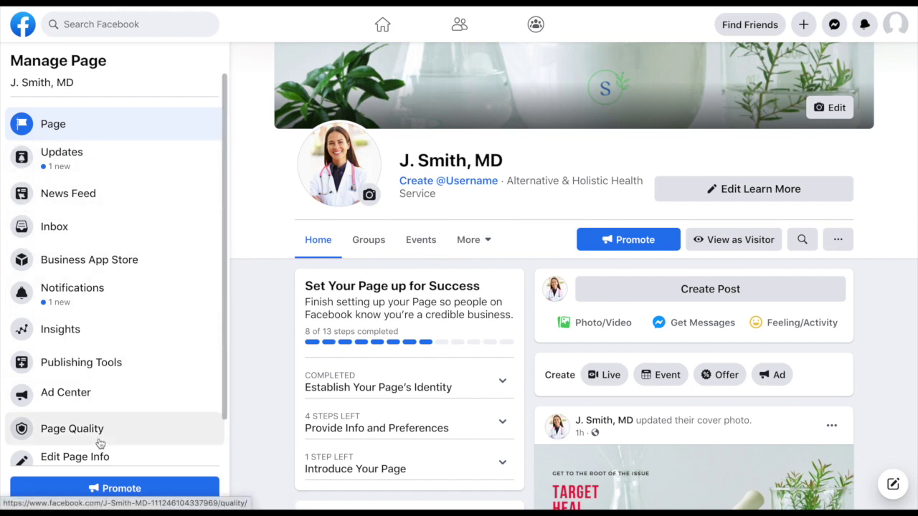
scroll(98, 440, "down", 1)
left_click(63, 451)
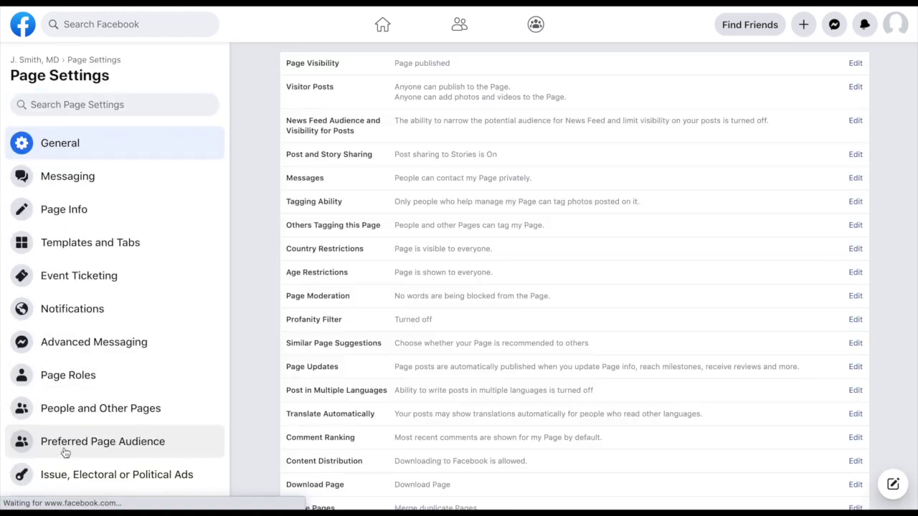
Step: In Templates and Tabs, remove the Reviews and Groups tabs from the page
left_click(77, 247)
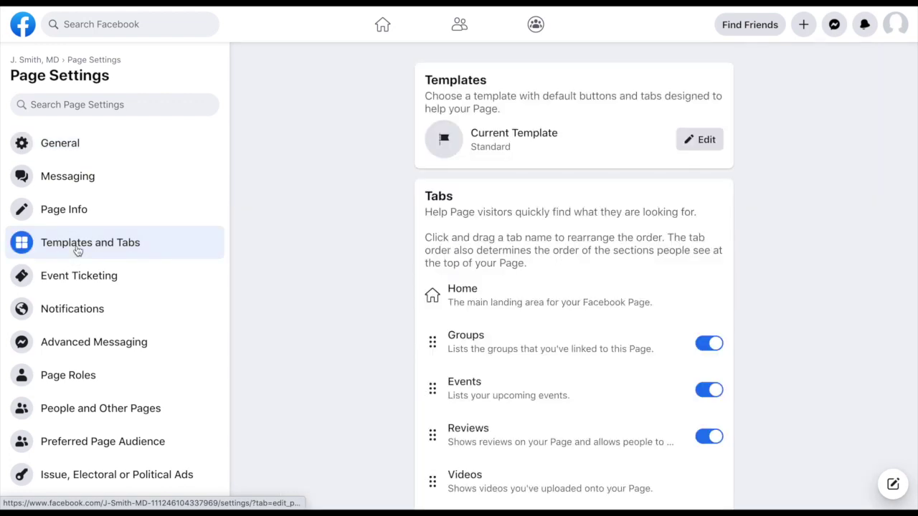
scroll(540, 455, "down", 5)
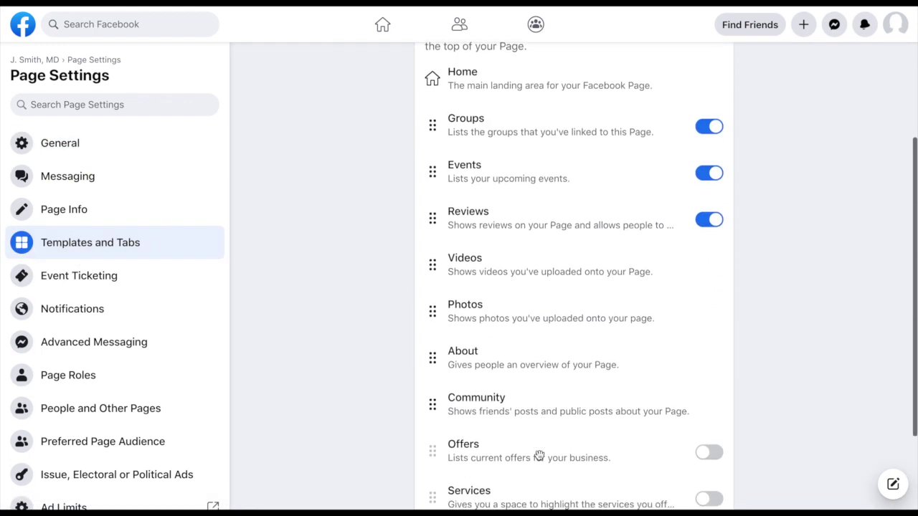
scroll(536, 265, "up", 2)
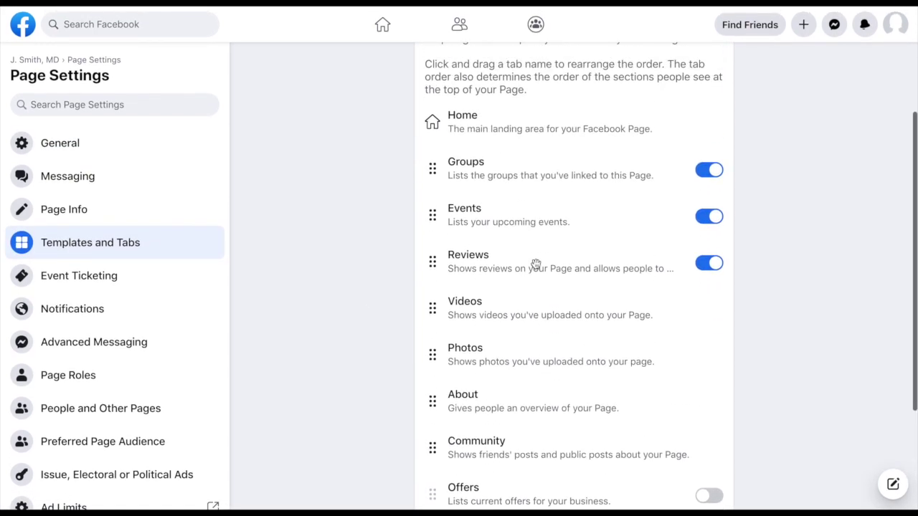
scroll(536, 265, "down", 2)
scroll(535, 265, "up", 3)
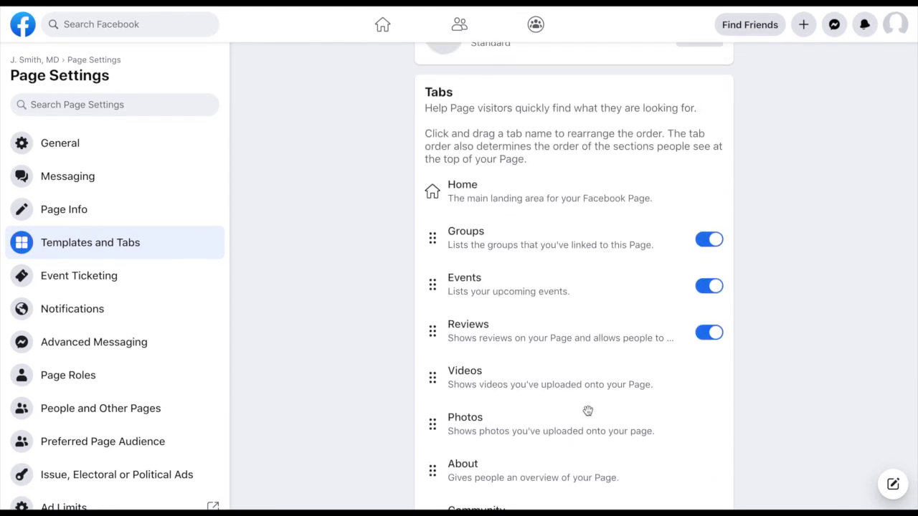
scroll(586, 408, "down", 2)
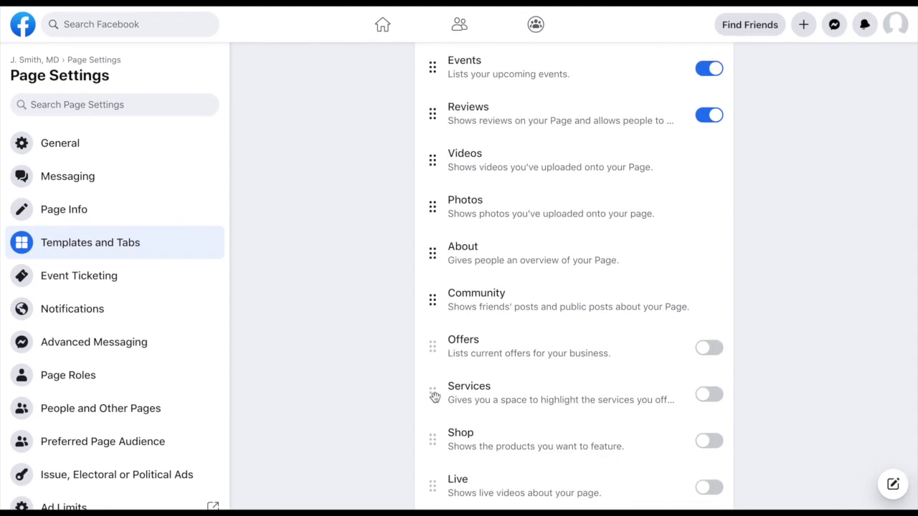
scroll(581, 372, "up", 3)
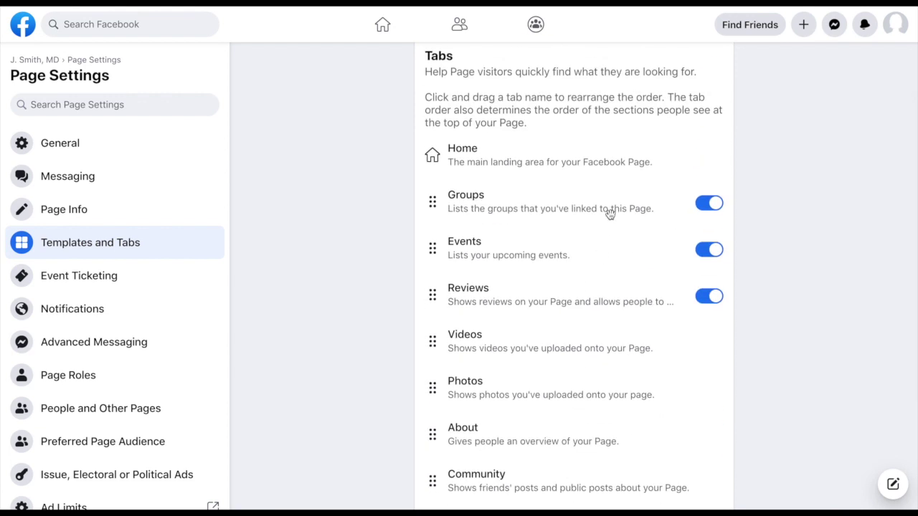
scroll(539, 193, "up", 1)
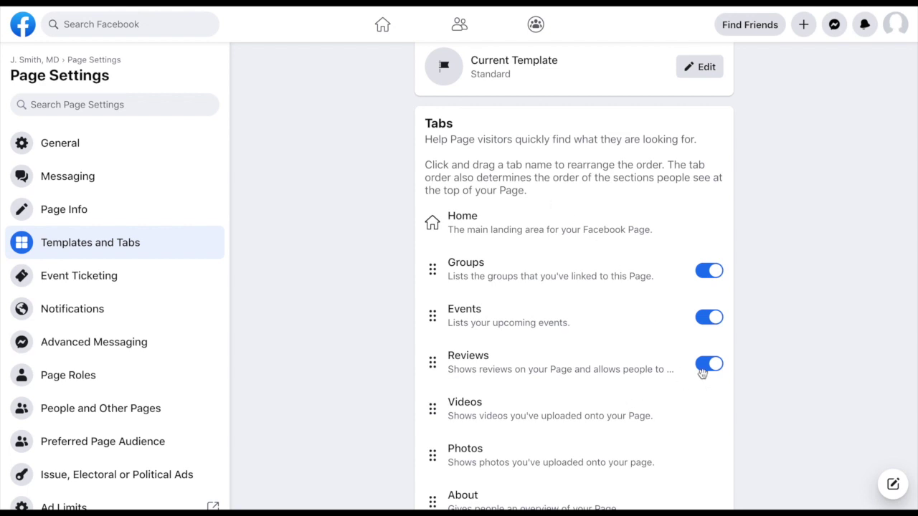
left_click(705, 370)
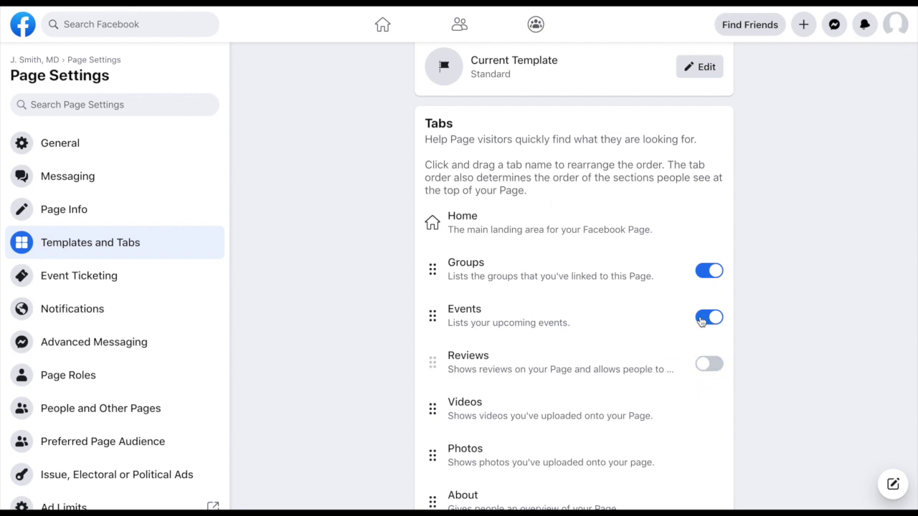
left_click(705, 278)
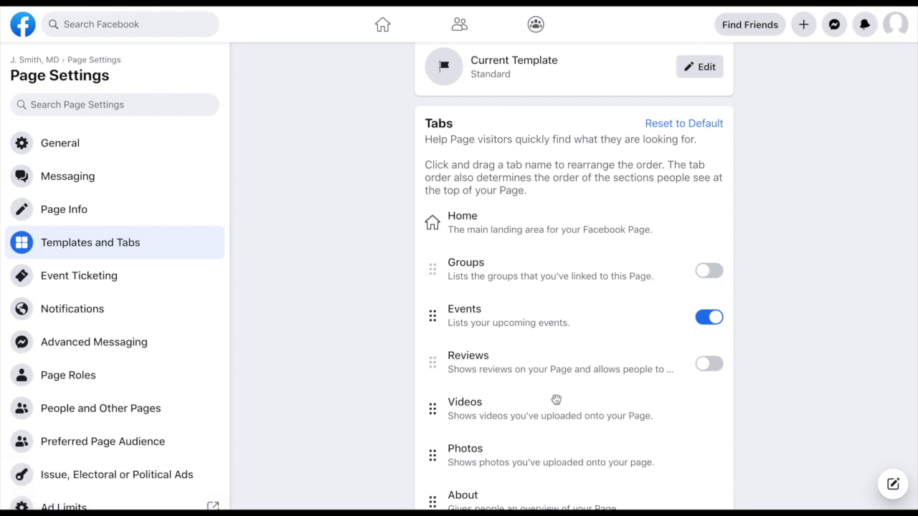
Step: Add Services and Offers tabs to the page
scroll(510, 429, "down", 3)
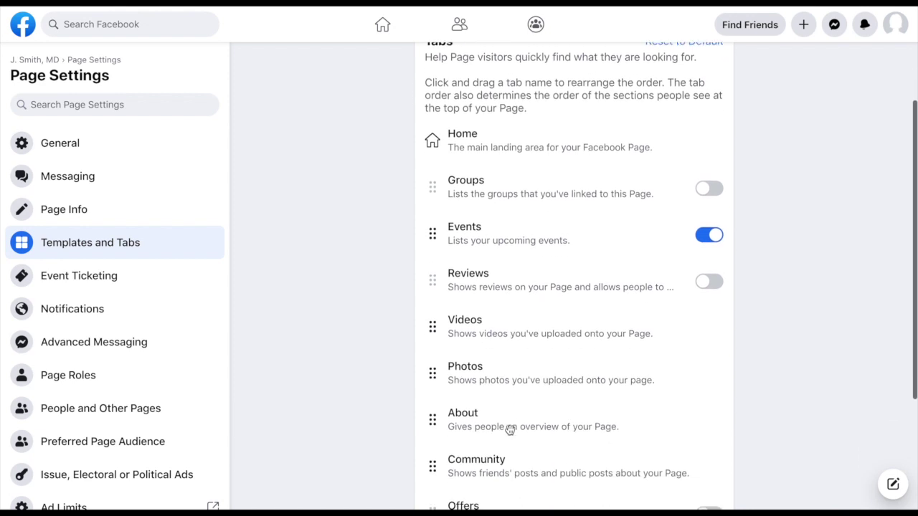
scroll(478, 355, "down", 1)
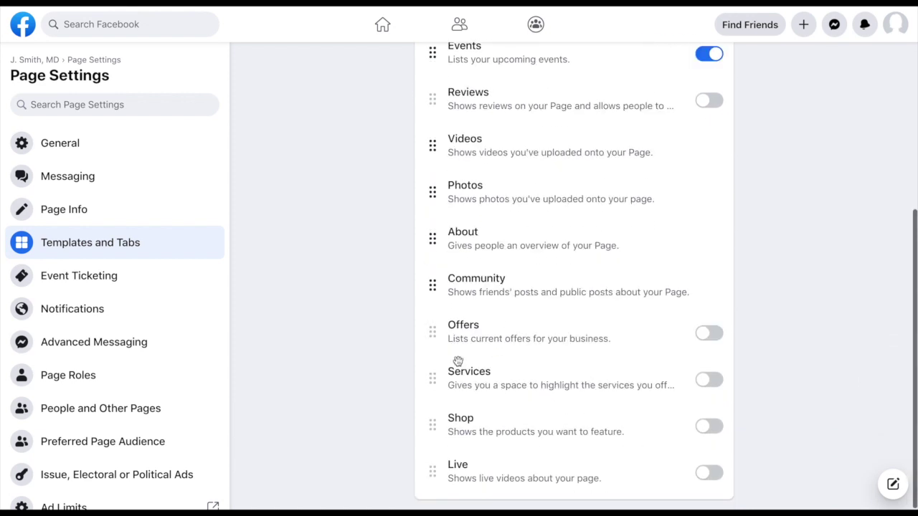
left_click(710, 380)
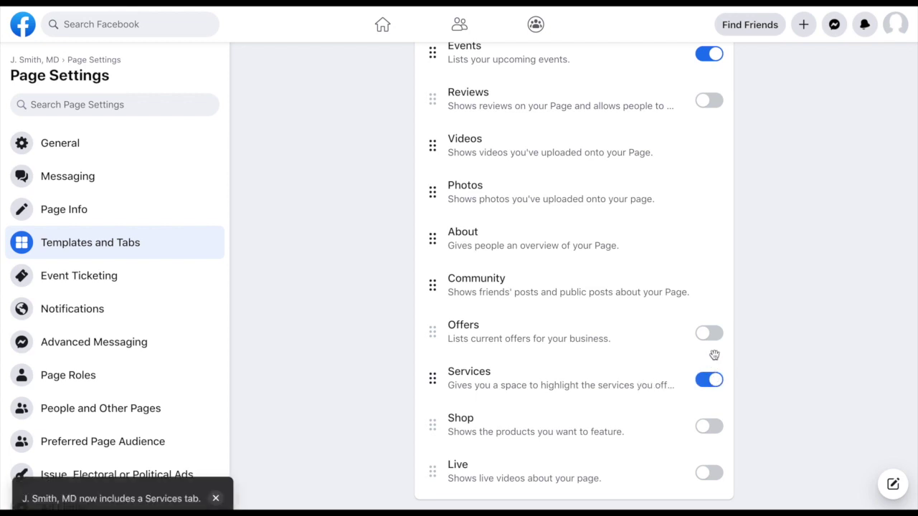
left_click(712, 334)
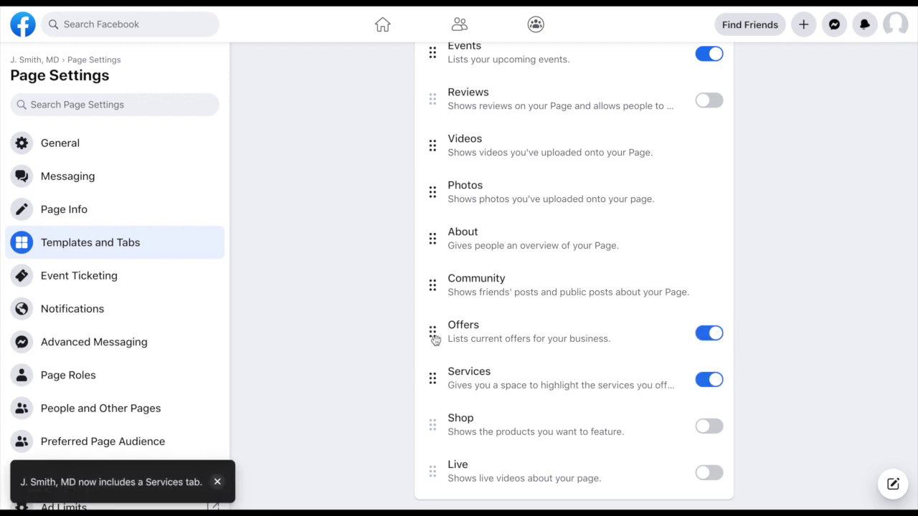
Step: Drag Offers up under Home and place Services just above Events
left_click_drag(434, 335, 432, 104)
scroll(459, 166, "up", 2)
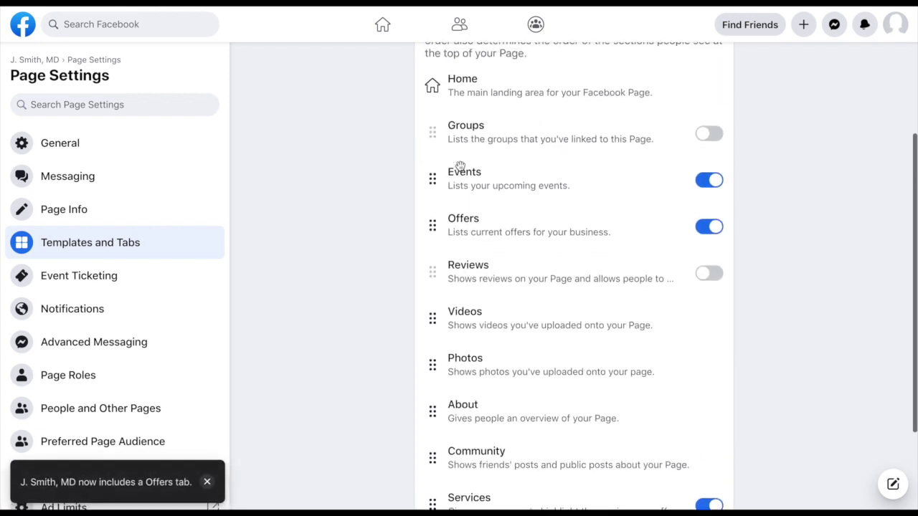
left_click_drag(433, 240, 433, 147)
scroll(452, 292, "down", 3)
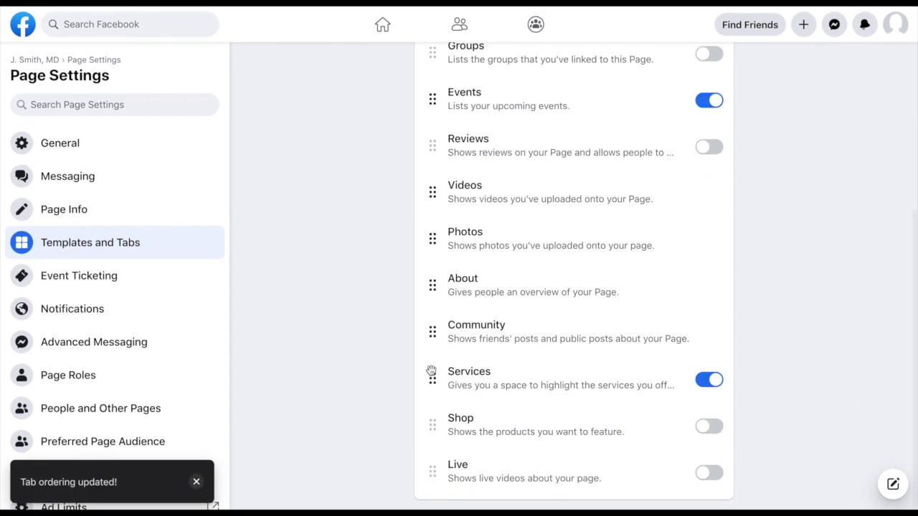
left_click_drag(432, 377, 444, 150)
scroll(444, 150, "up", 1)
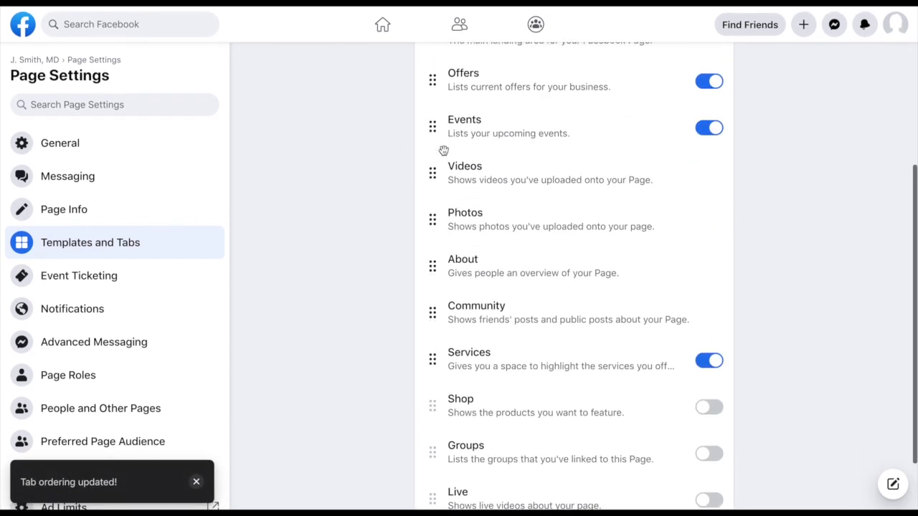
left_click_drag(436, 358, 438, 168)
scroll(454, 261, "up", 2)
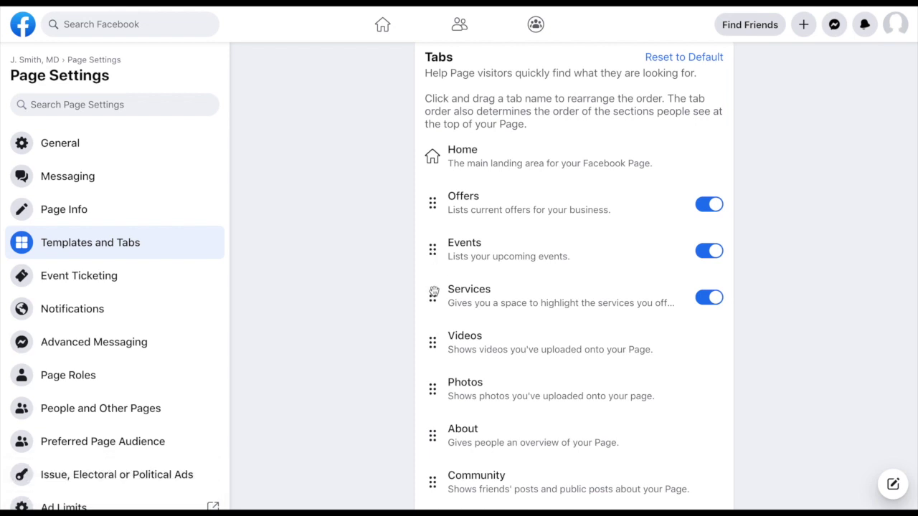
left_click_drag(433, 296, 443, 258)
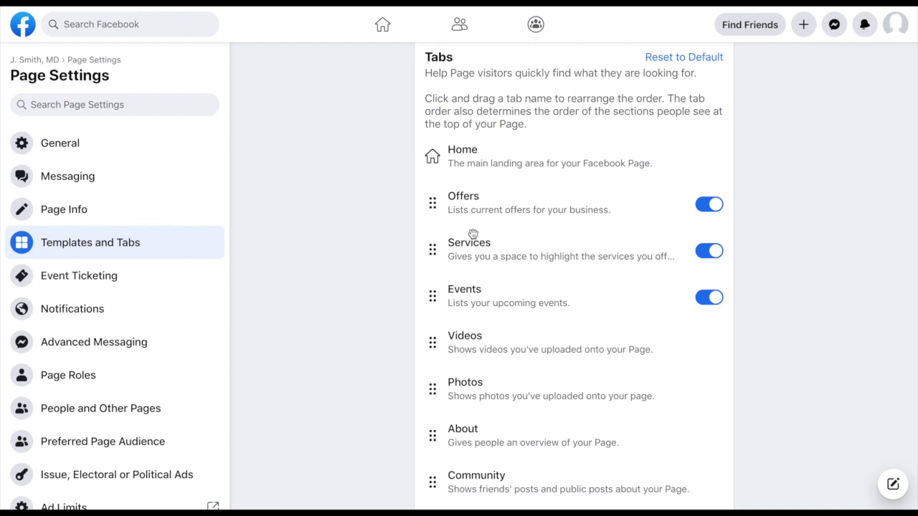
Step: Turn on the Shop and Reviews tabs and return to the page's main view
scroll(660, 255, "down", 3)
left_click(716, 337)
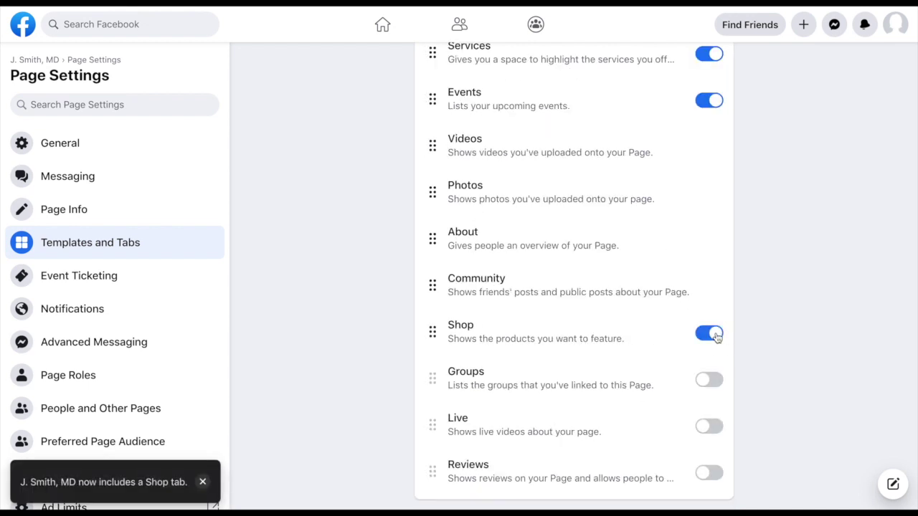
left_click(708, 472)
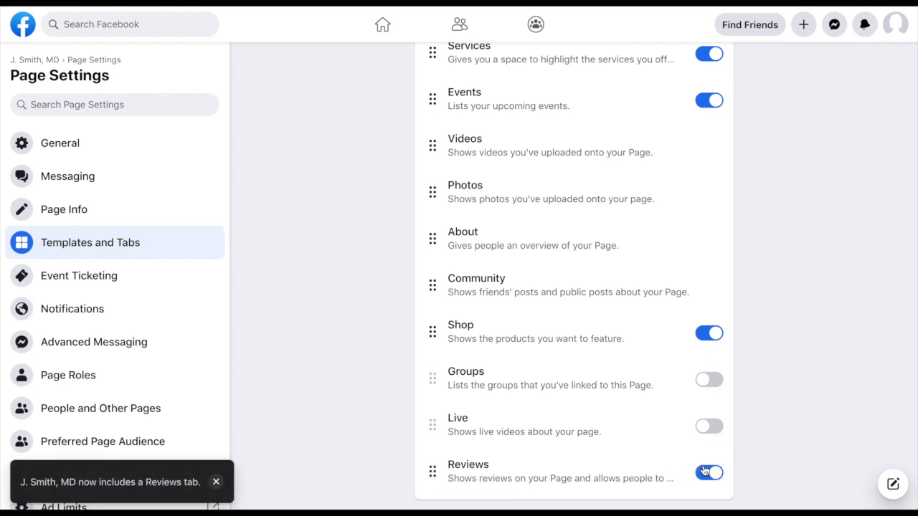
scroll(637, 271, "up", 4)
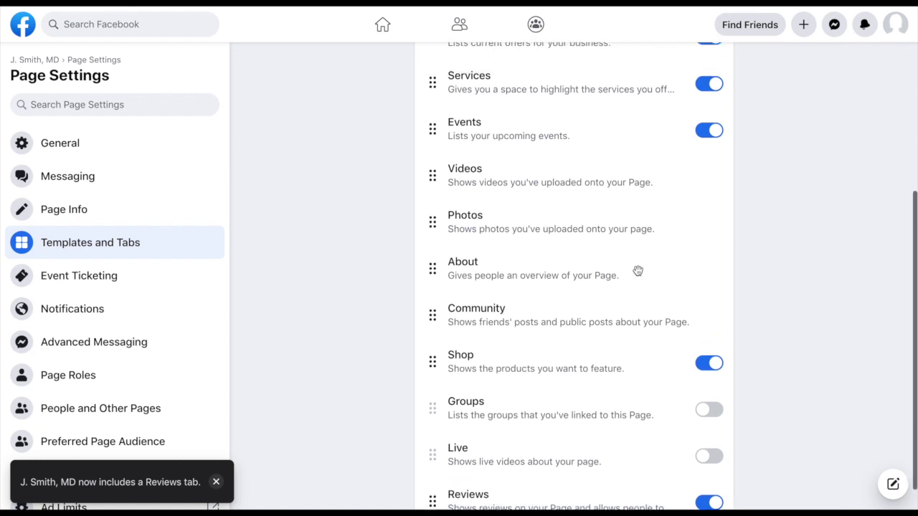
scroll(638, 271, "up", 1)
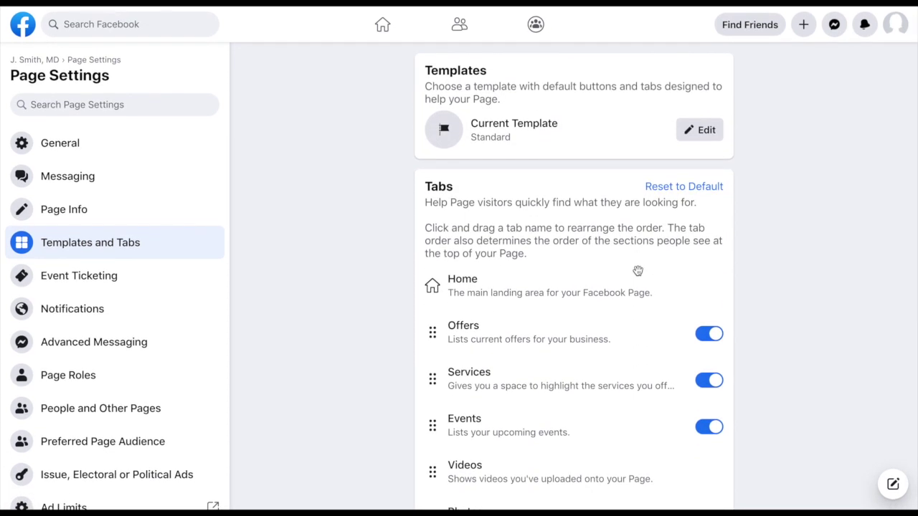
left_click(43, 61)
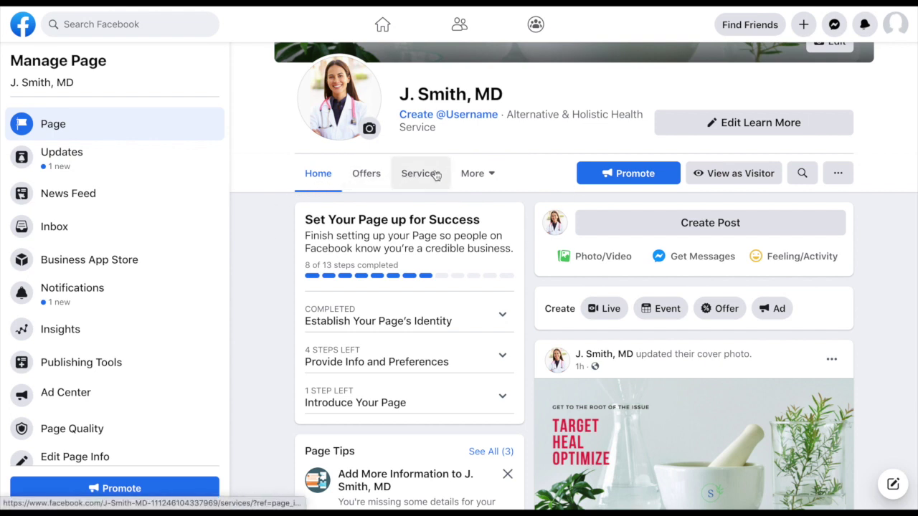
Step: Check which tabs appear under the More dropdown, then open the page's settings
left_click(496, 177)
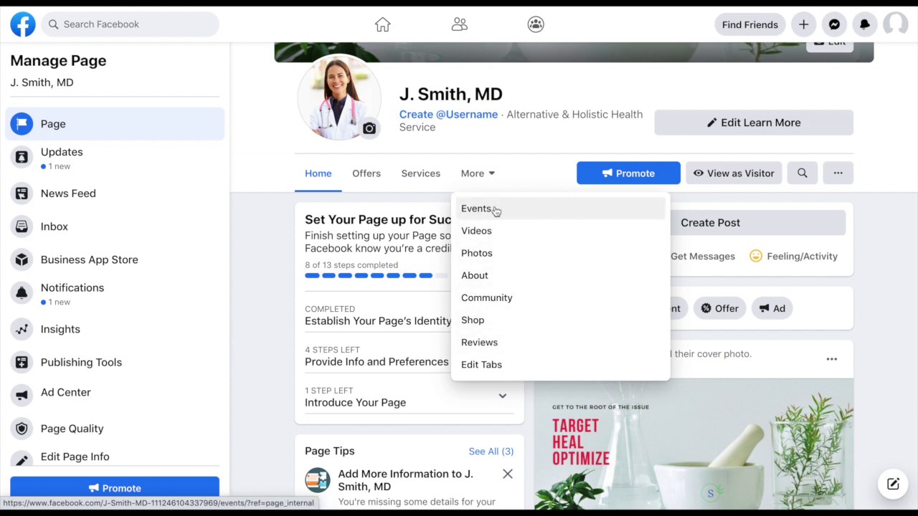
left_click(494, 181)
scroll(114, 402, "down", 1)
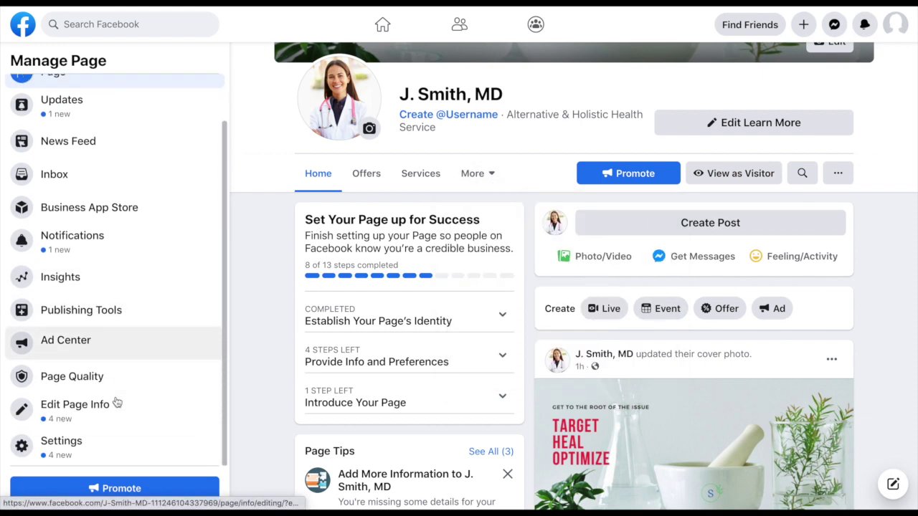
left_click(81, 440)
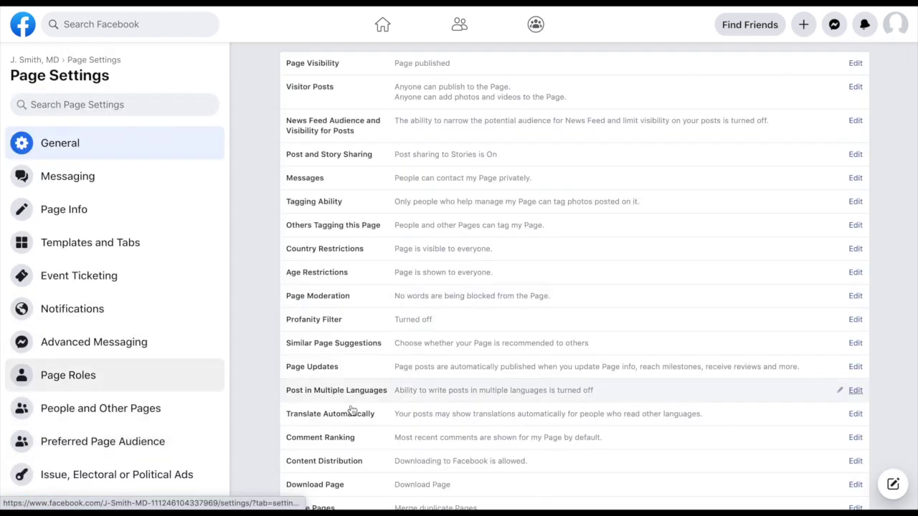
scroll(111, 372, "down", 2)
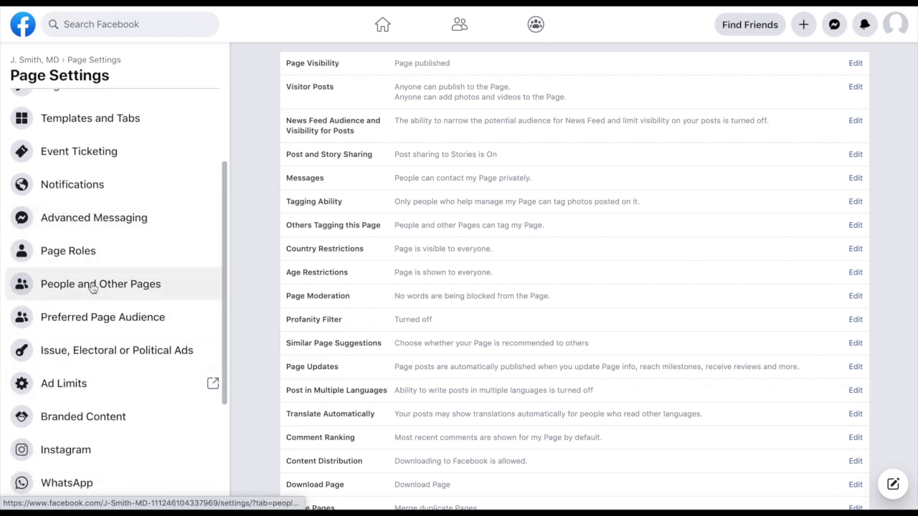
scroll(93, 286, "down", 1)
scroll(92, 288, "down", 2)
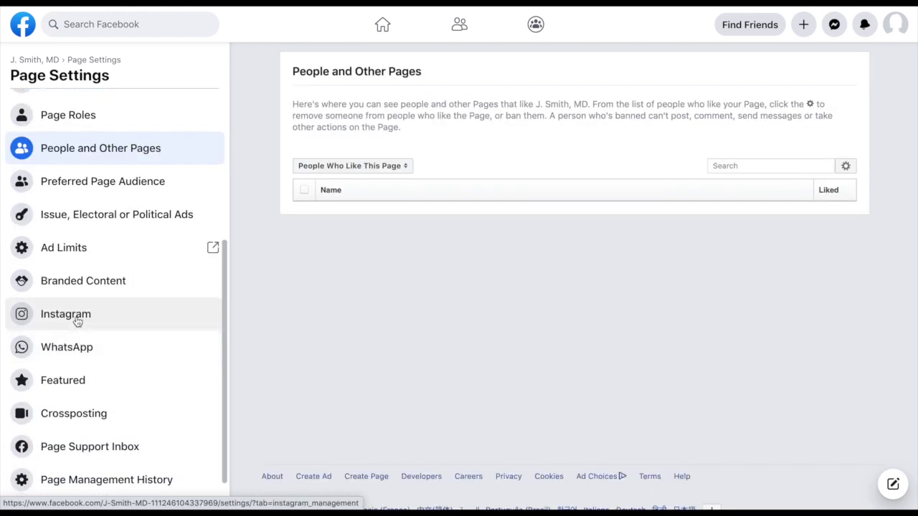
left_click(78, 322)
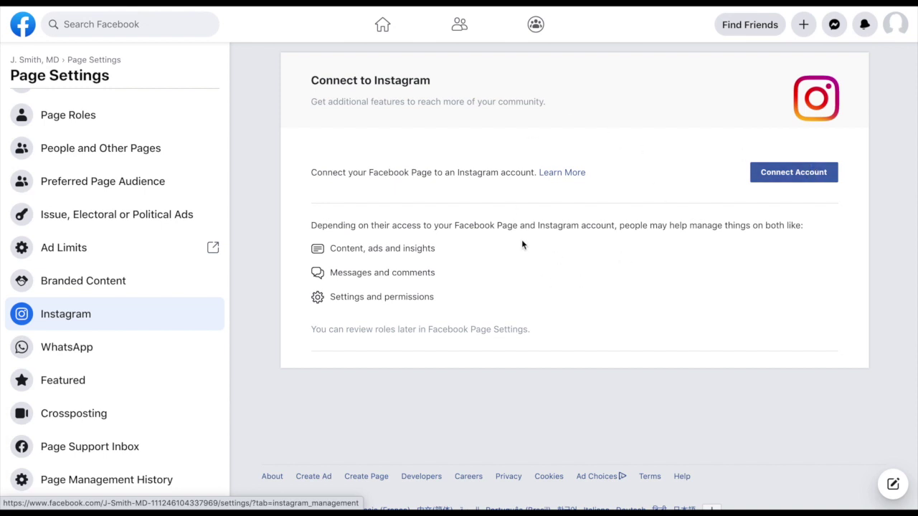
left_click(156, 387)
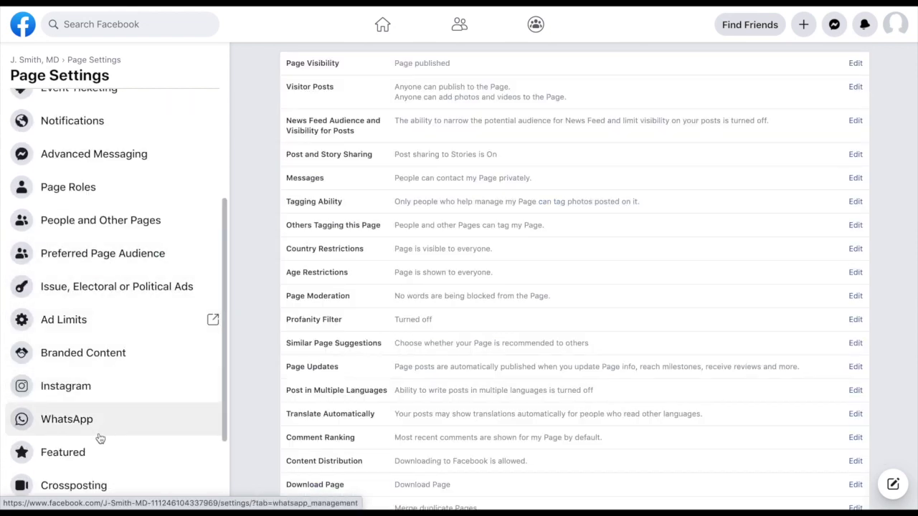
scroll(100, 439, "down", 1)
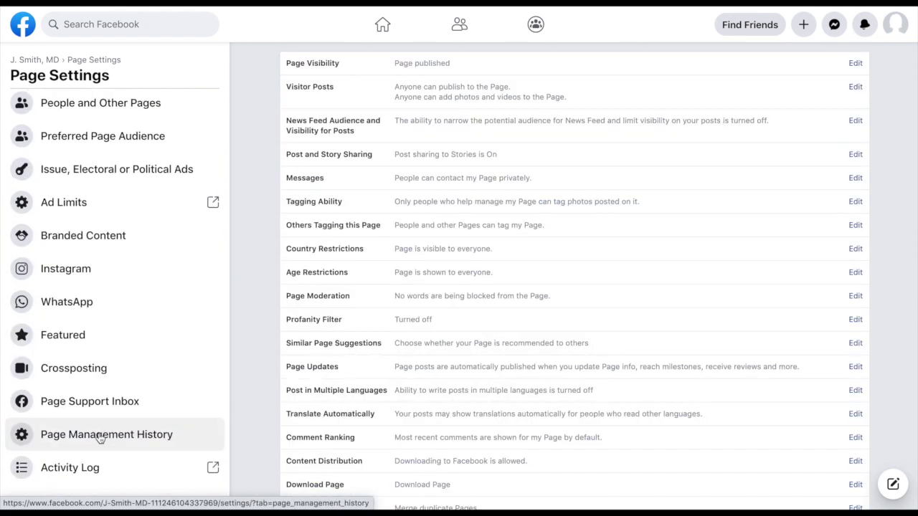
scroll(100, 439, "up", 4)
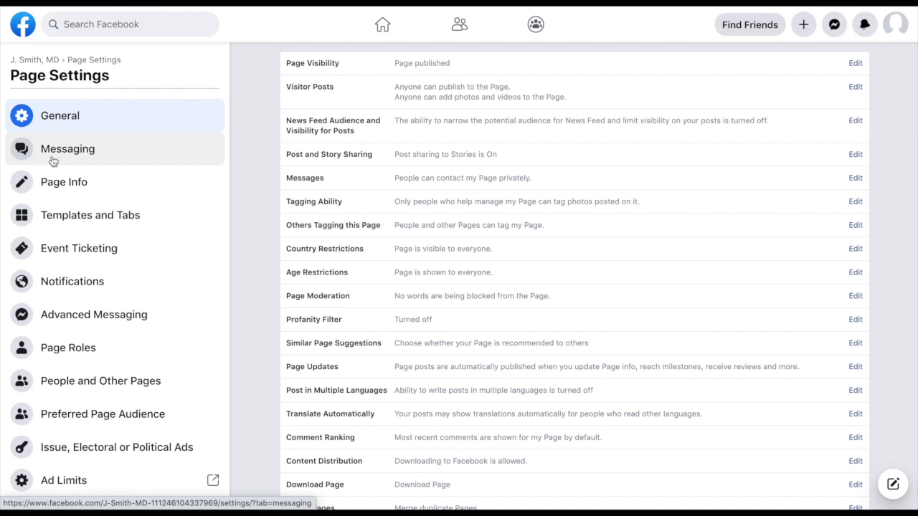
left_click(35, 59)
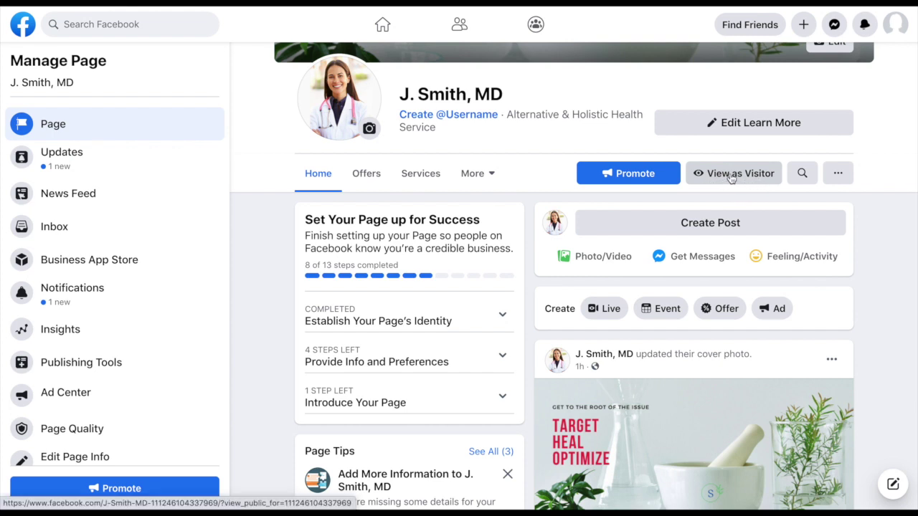
Step: Preview the J. Smith, MD page as a visitor sees it
left_click(730, 174)
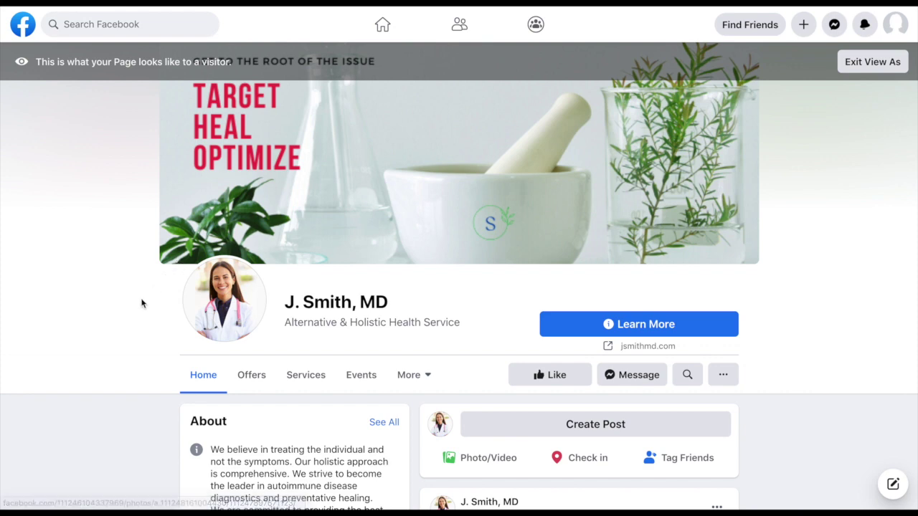
Step: Scroll through the visitor preview, then exit back to the management view
scroll(142, 304, "down", 2)
scroll(141, 302, "down", 1)
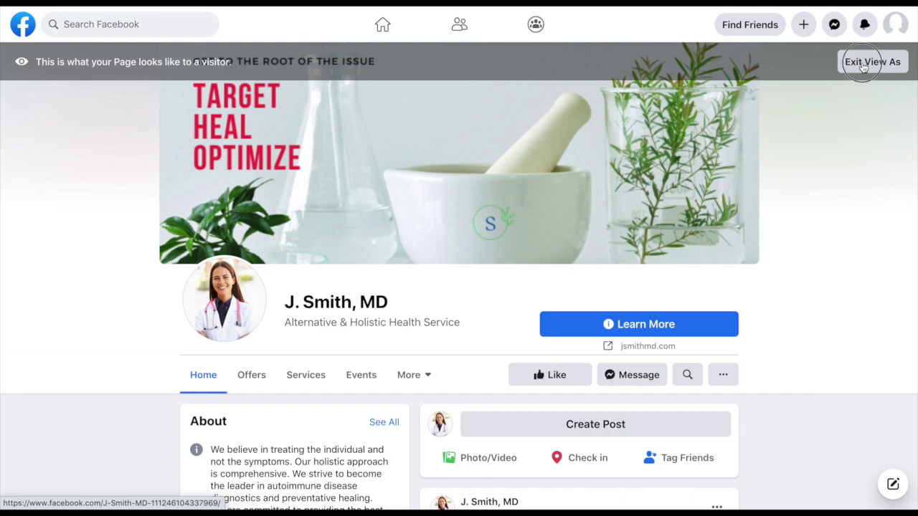
left_click(863, 63)
Step: Scroll down the Manage Page view to the setup checklist and Insights, then back up
scroll(368, 347, "down", 3)
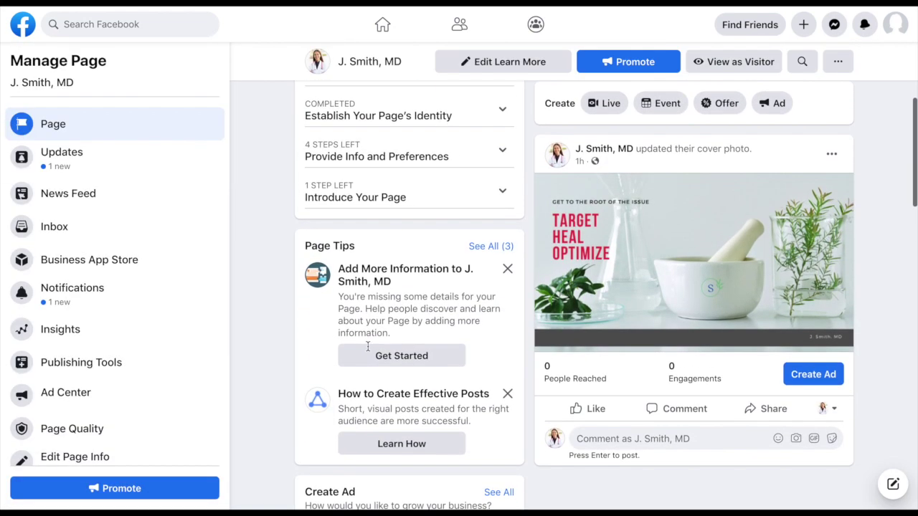
scroll(368, 347, "up", 5)
scroll(370, 350, "down", 2)
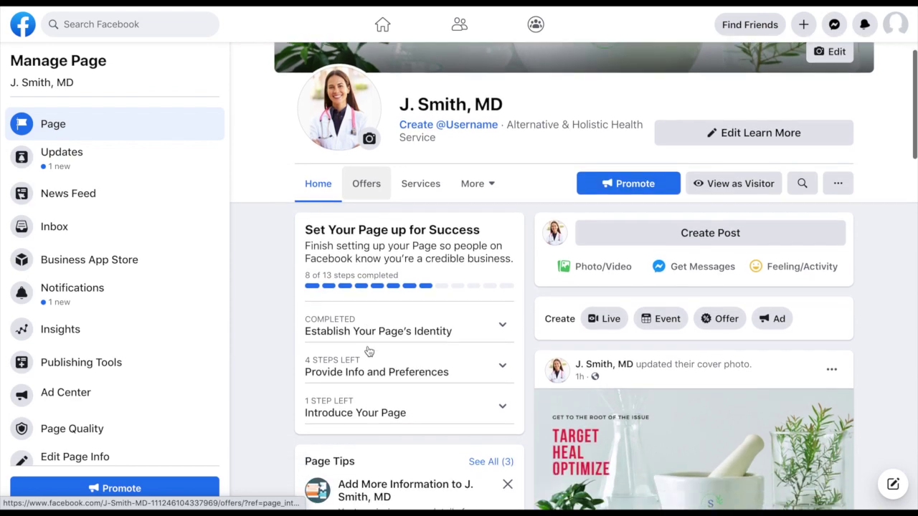
scroll(369, 351, "down", 5)
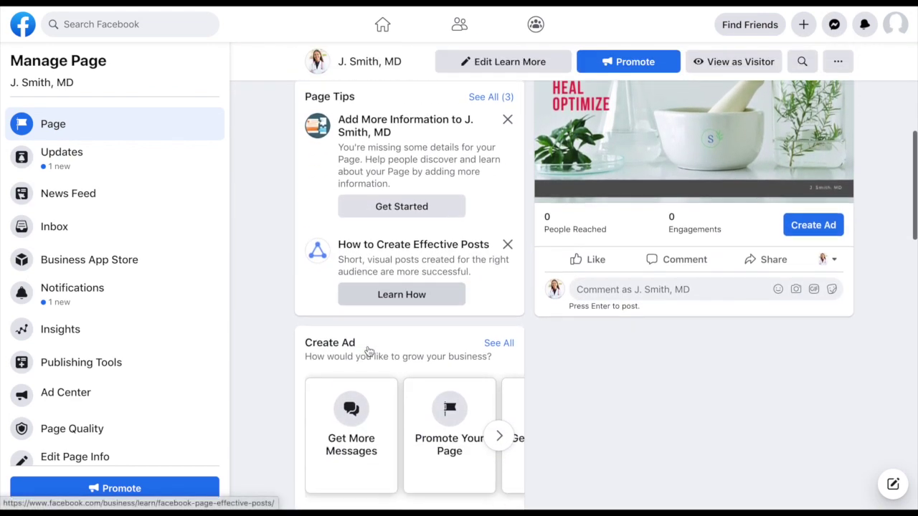
scroll(368, 351, "down", 8)
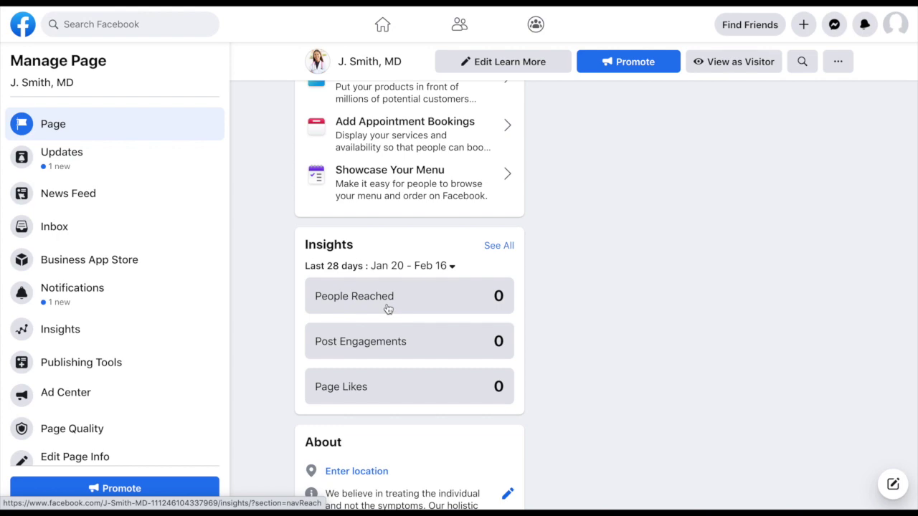
scroll(459, 344, "up", 10)
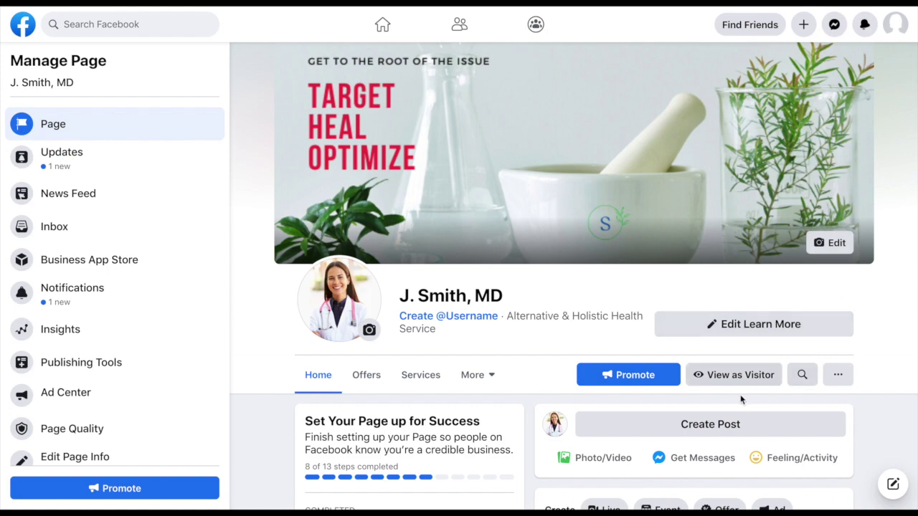
Step: Scroll down the Manage Page view and back up to the cover and tabs
scroll(320, 367, "down", 6)
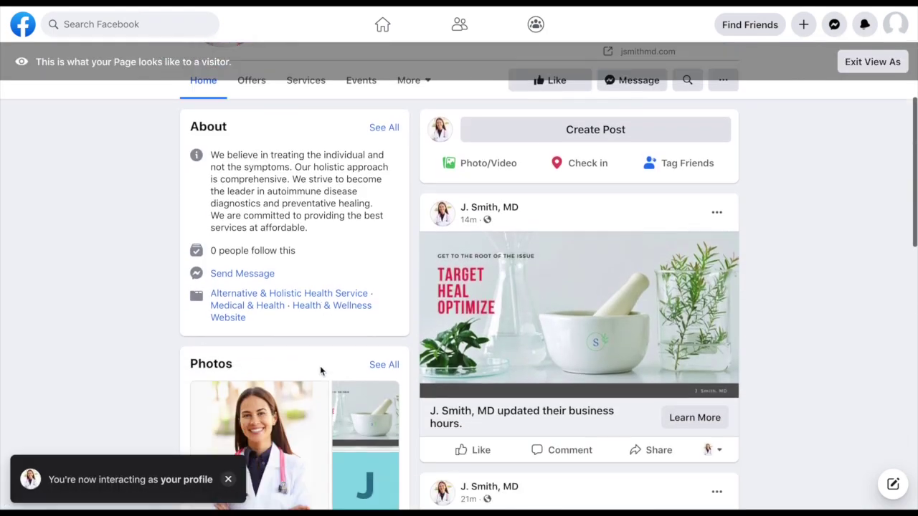
scroll(321, 370, "down", 1)
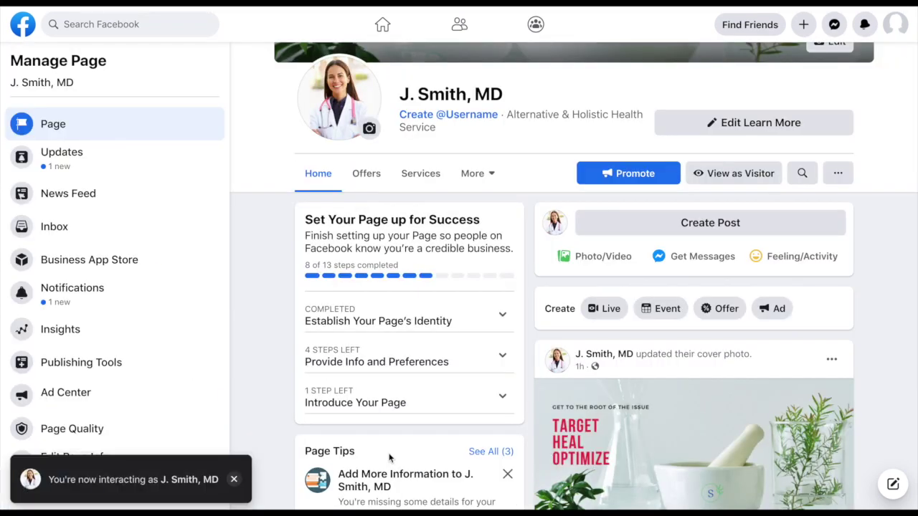
scroll(389, 457, "down", 5)
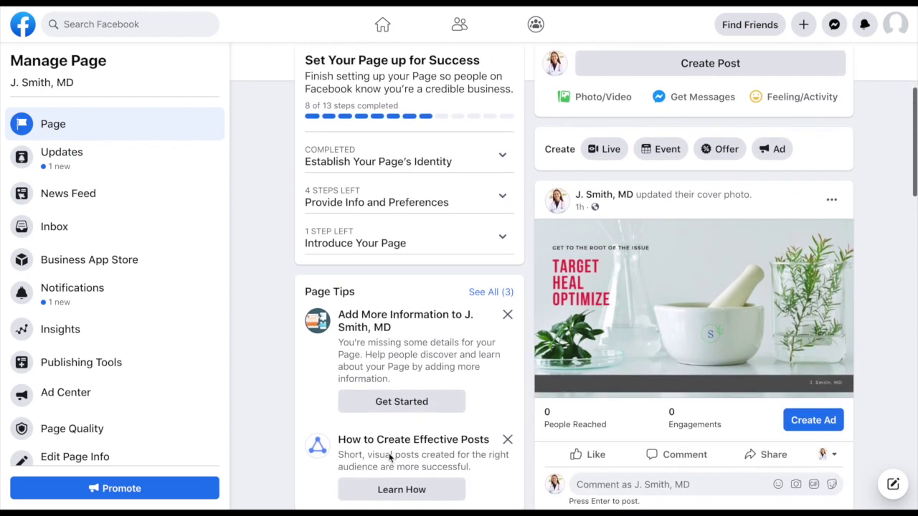
scroll(389, 454, "up", 5)
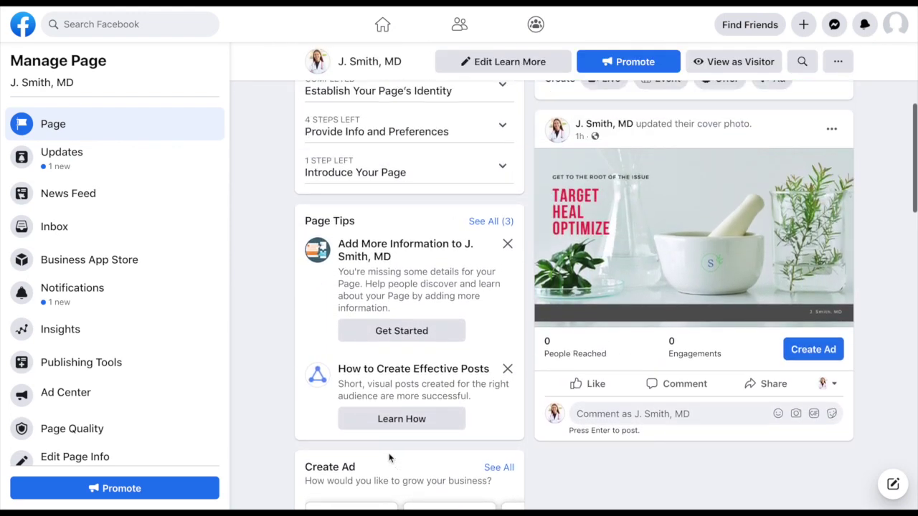
scroll(388, 453, "up", 4)
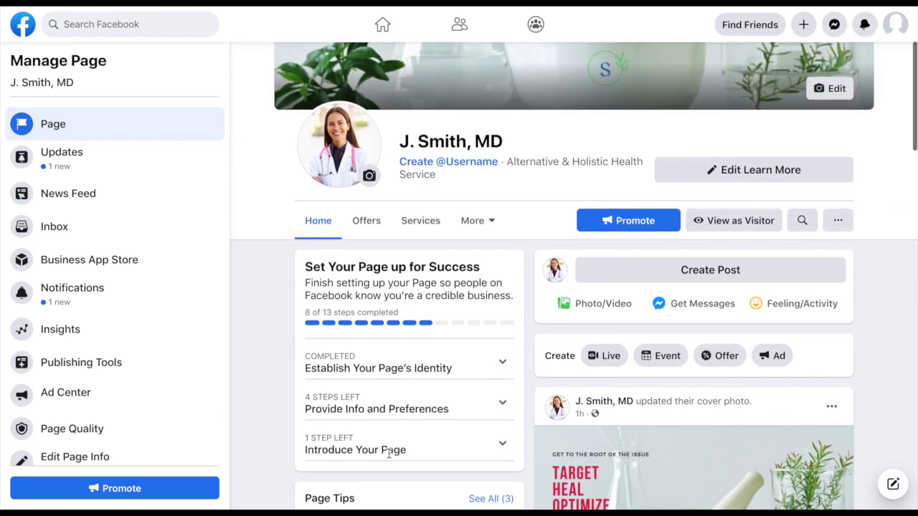